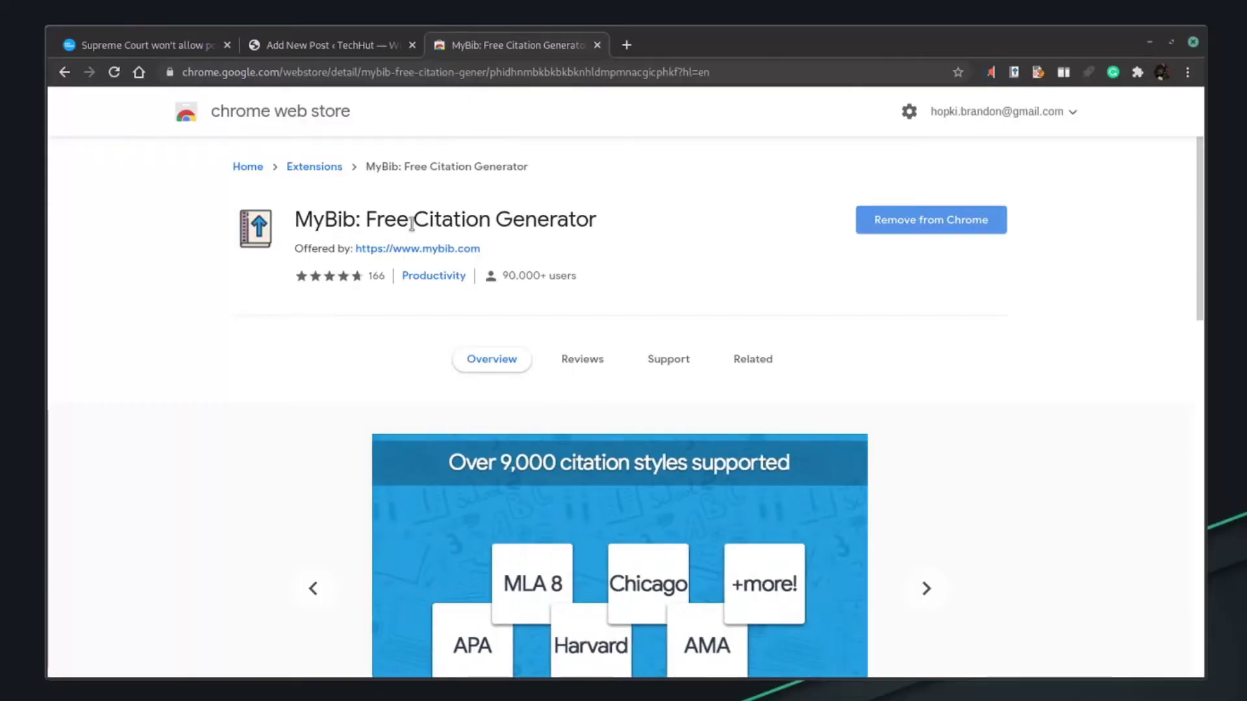
Scroll through the MyBib store listing's overview, then switch to the Supreme Court robocalls article
scroll(988, 392, "down", 3)
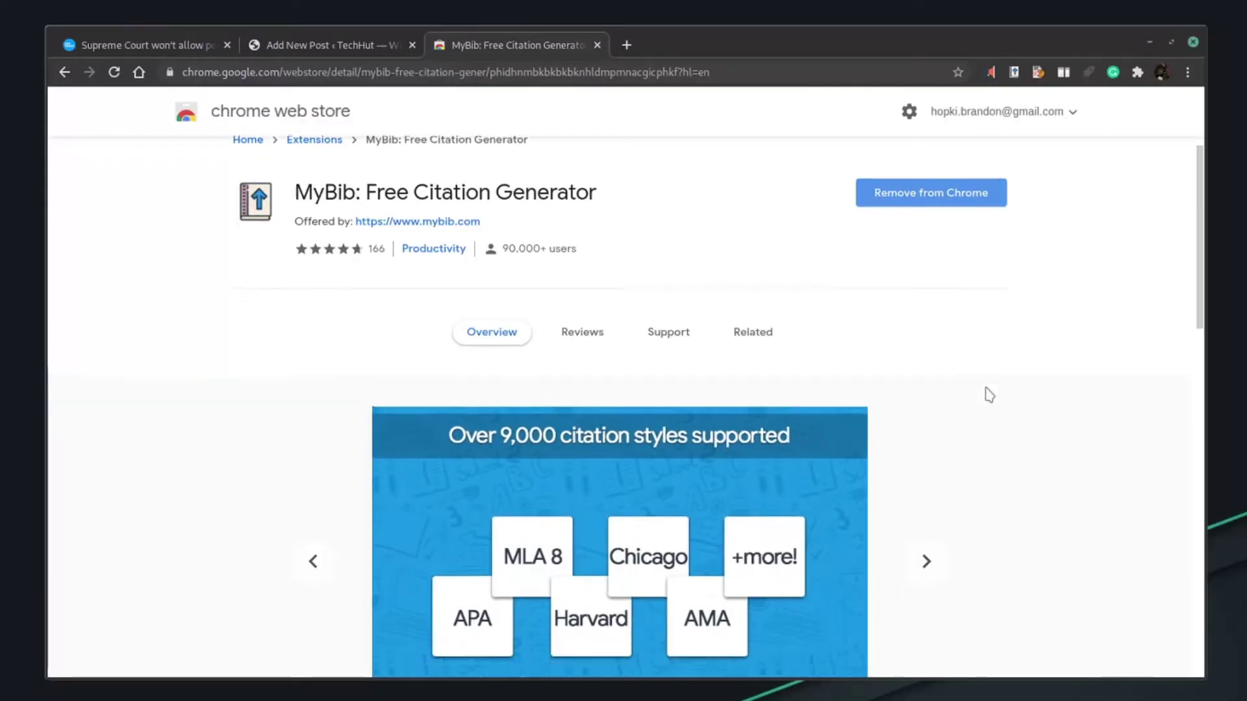
scroll(1003, 419, "down", 3)
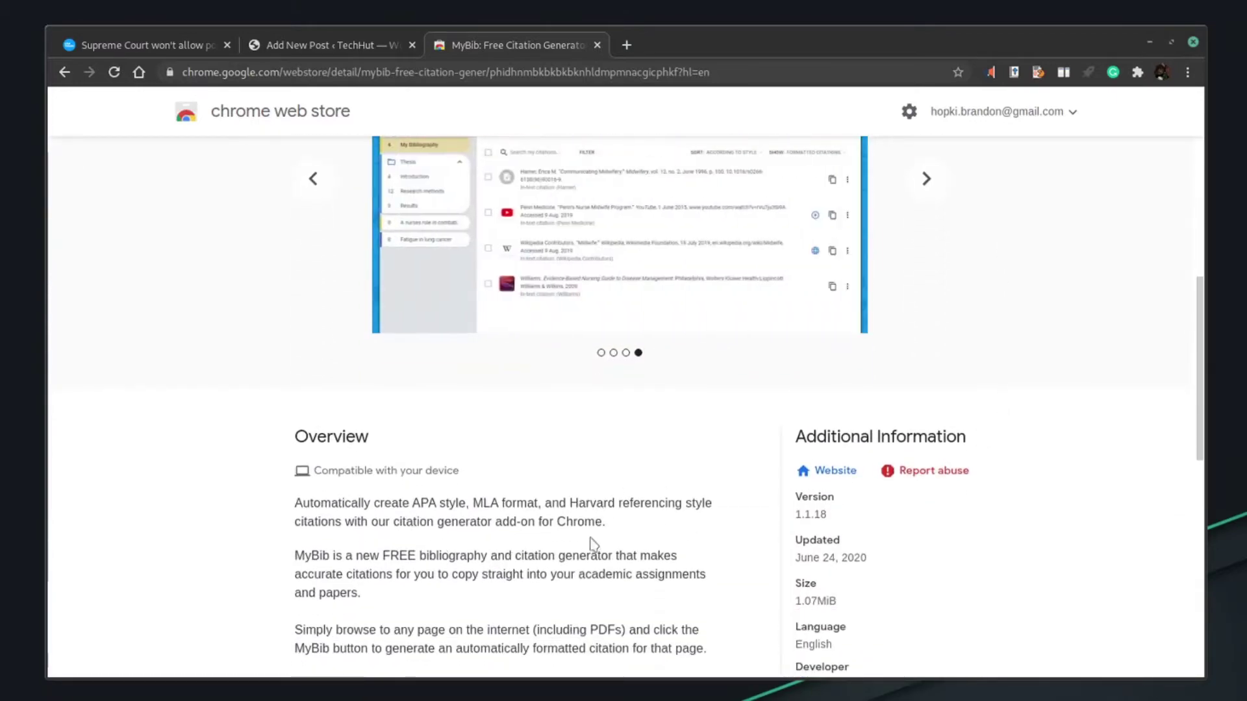
scroll(565, 523, "down", 1)
scroll(600, 536, "up", 5)
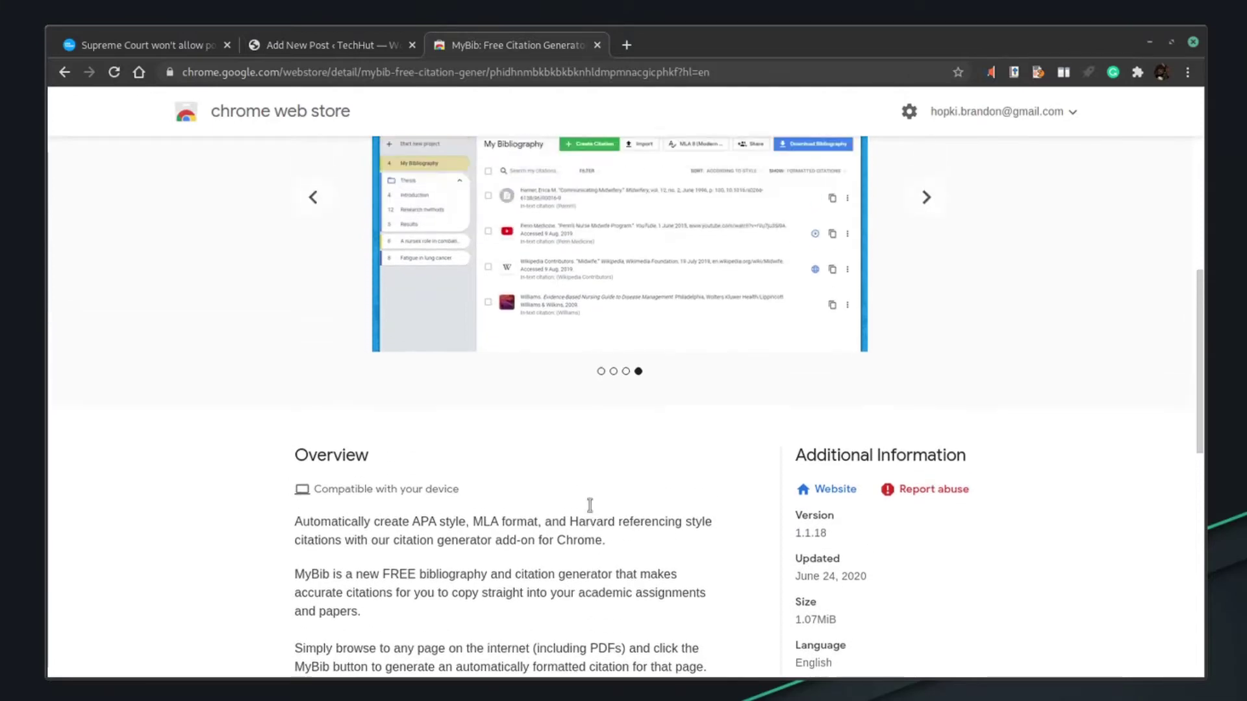
left_click(107, 48)
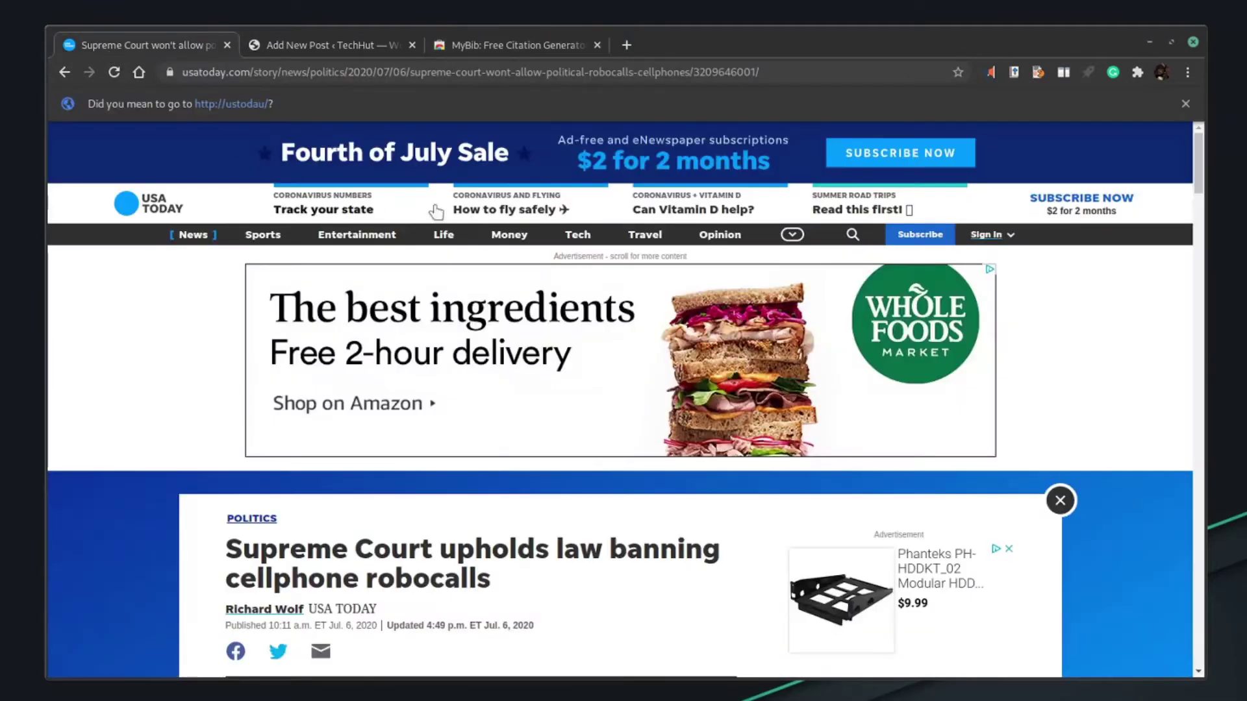
Generate a MyBib citation for the USA Today robocalls article in MLA 8
scroll(768, 366, "down", 4)
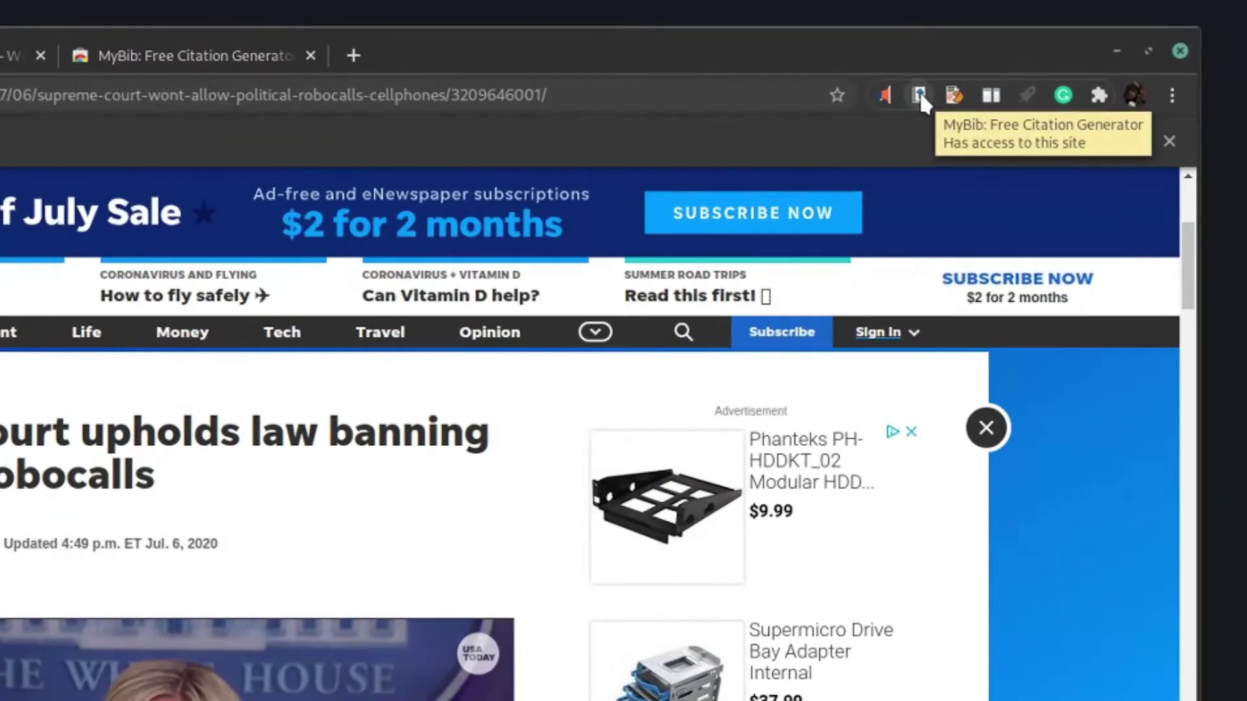
left_click(1015, 73)
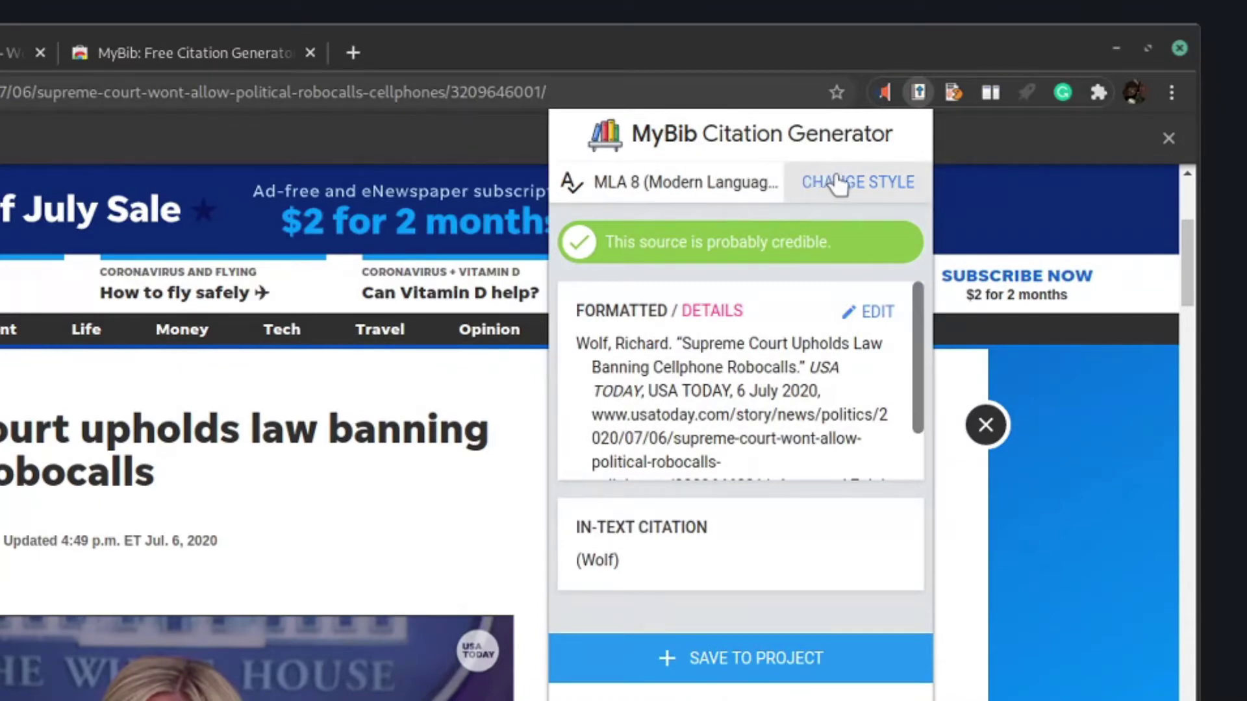
Change the citation style to APA 7 and copy the formatted reference
left_click(857, 185)
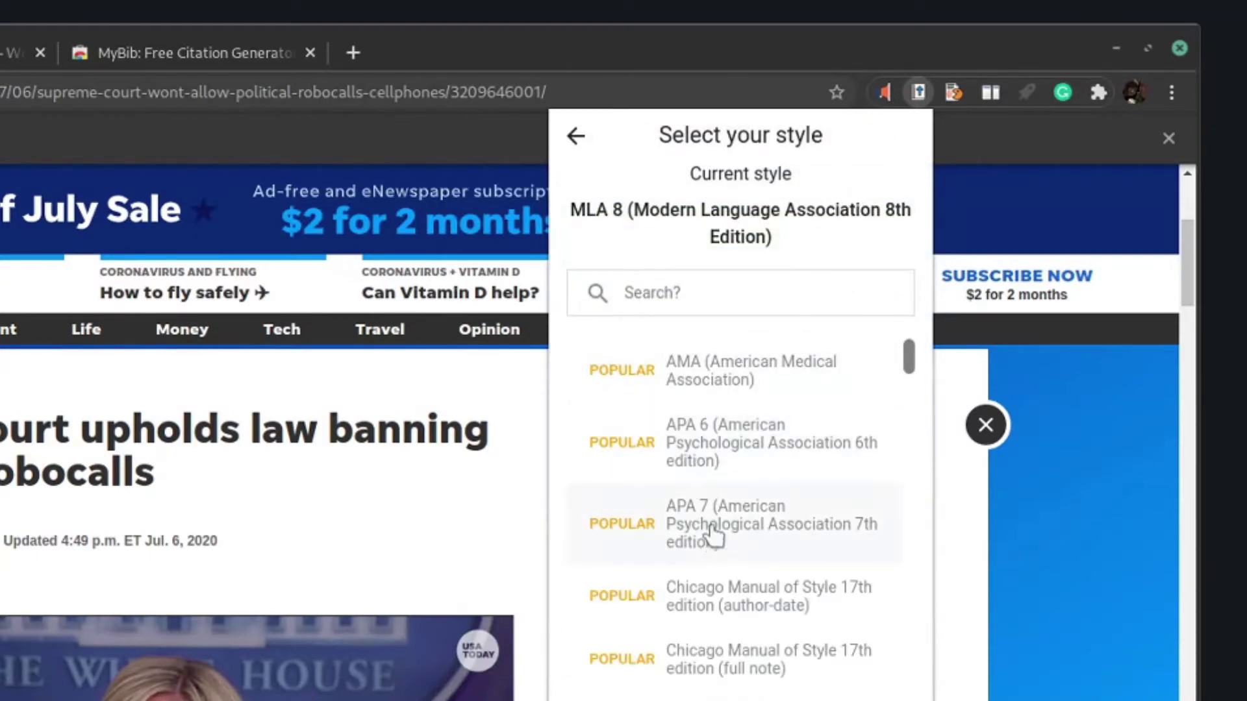
left_click(693, 522)
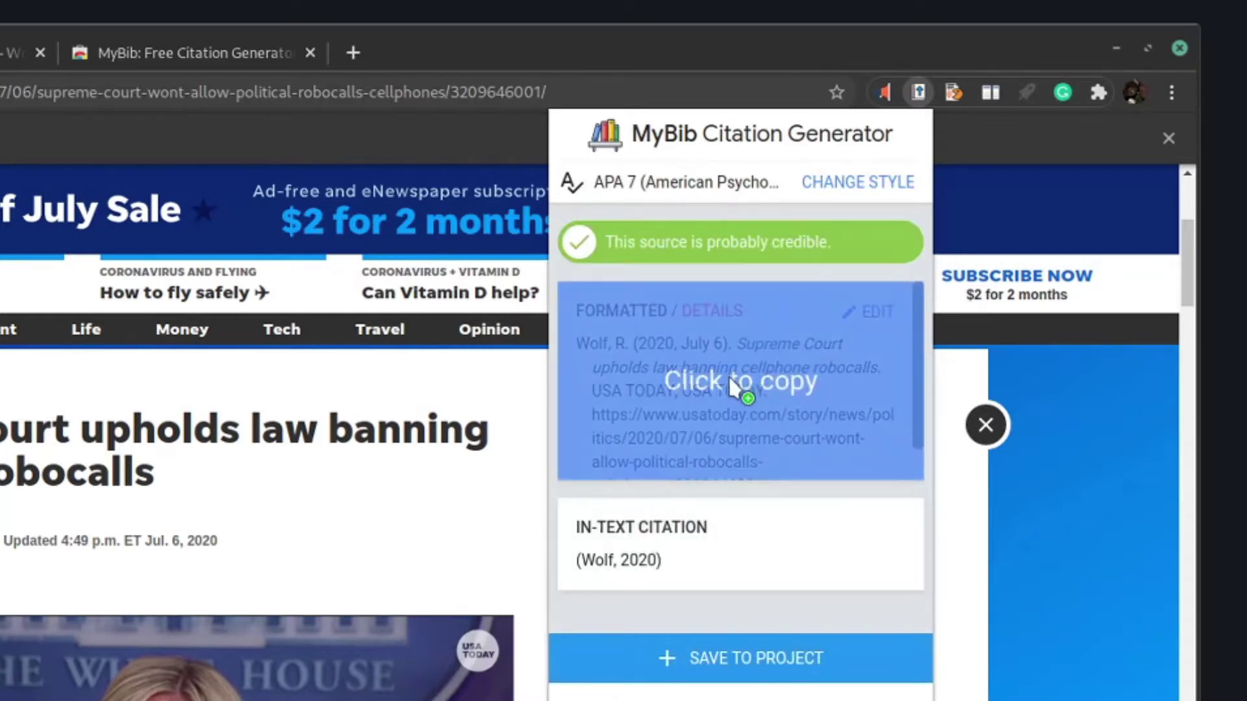
left_click(672, 568)
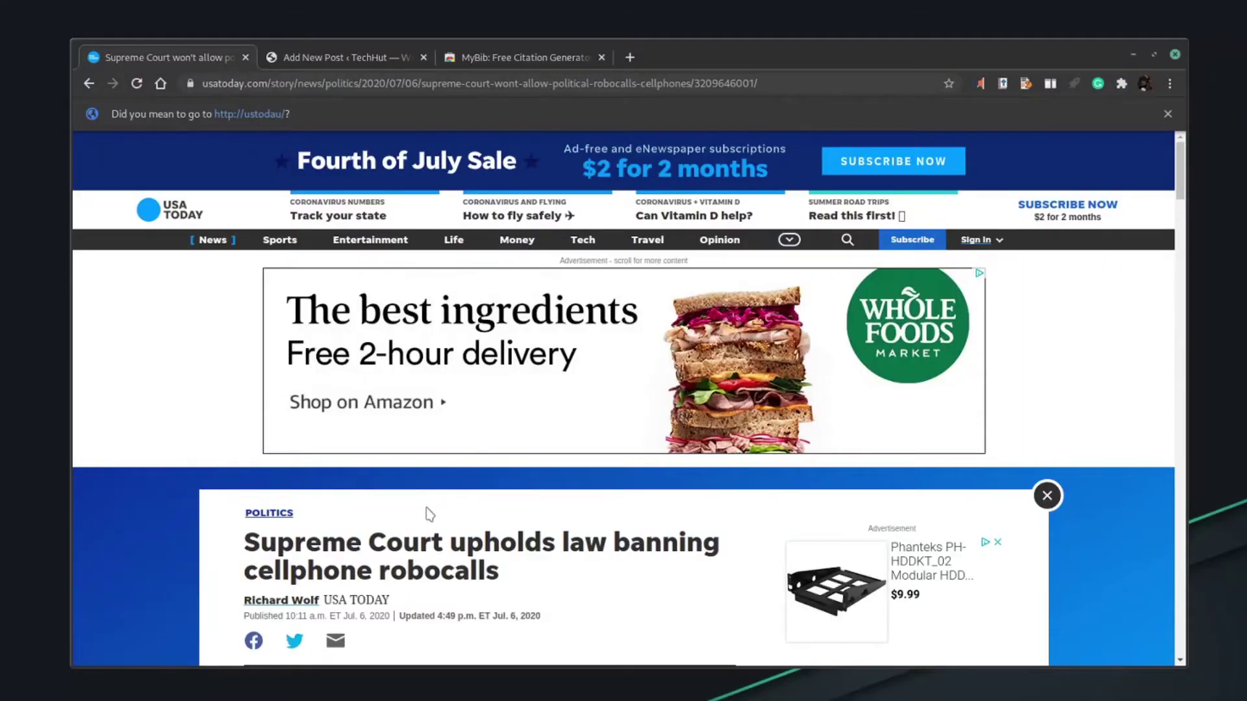
scroll(455, 520, "down", 3)
scroll(656, 454, "down", 6)
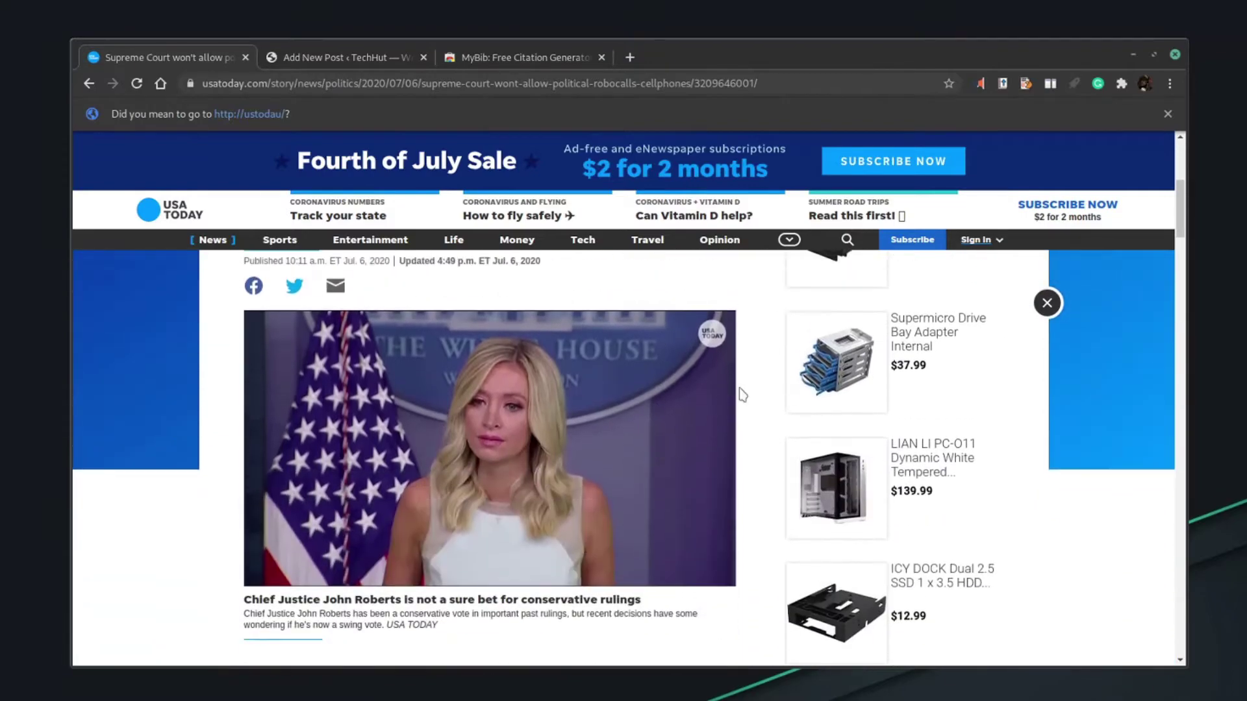
scroll(742, 395, "down", 9)
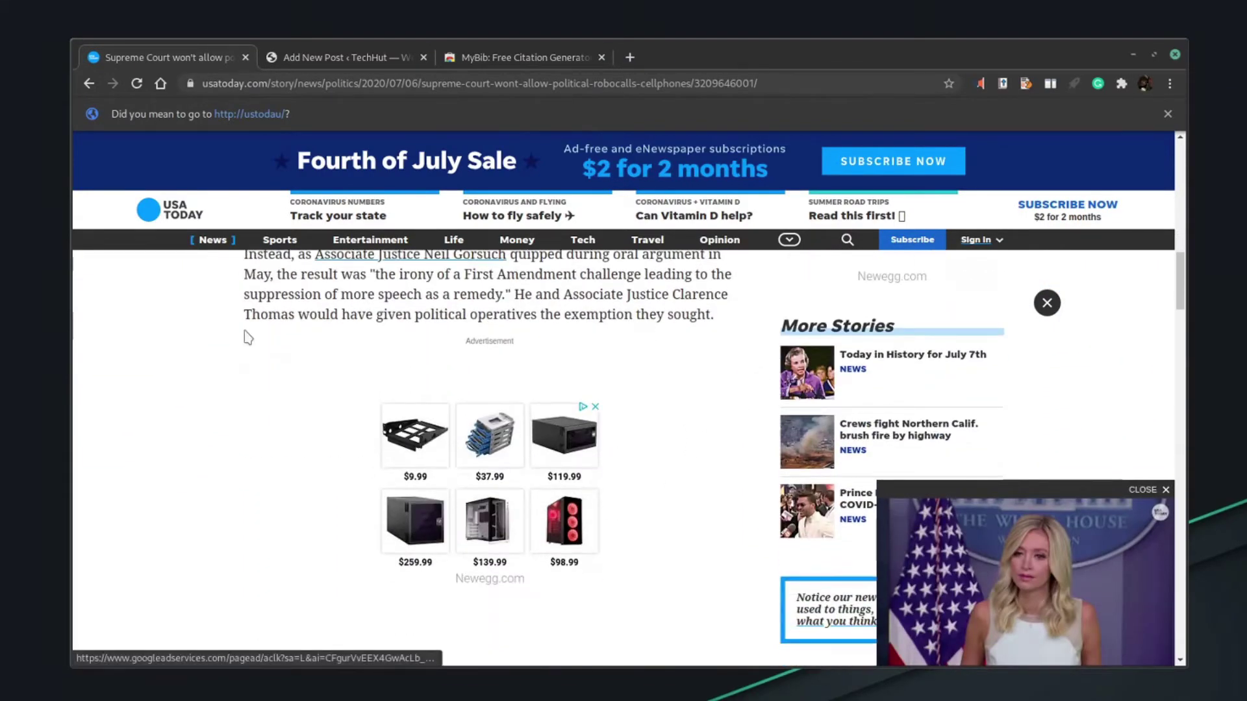
scroll(577, 430, "up", 15)
scroll(576, 430, "up", 3)
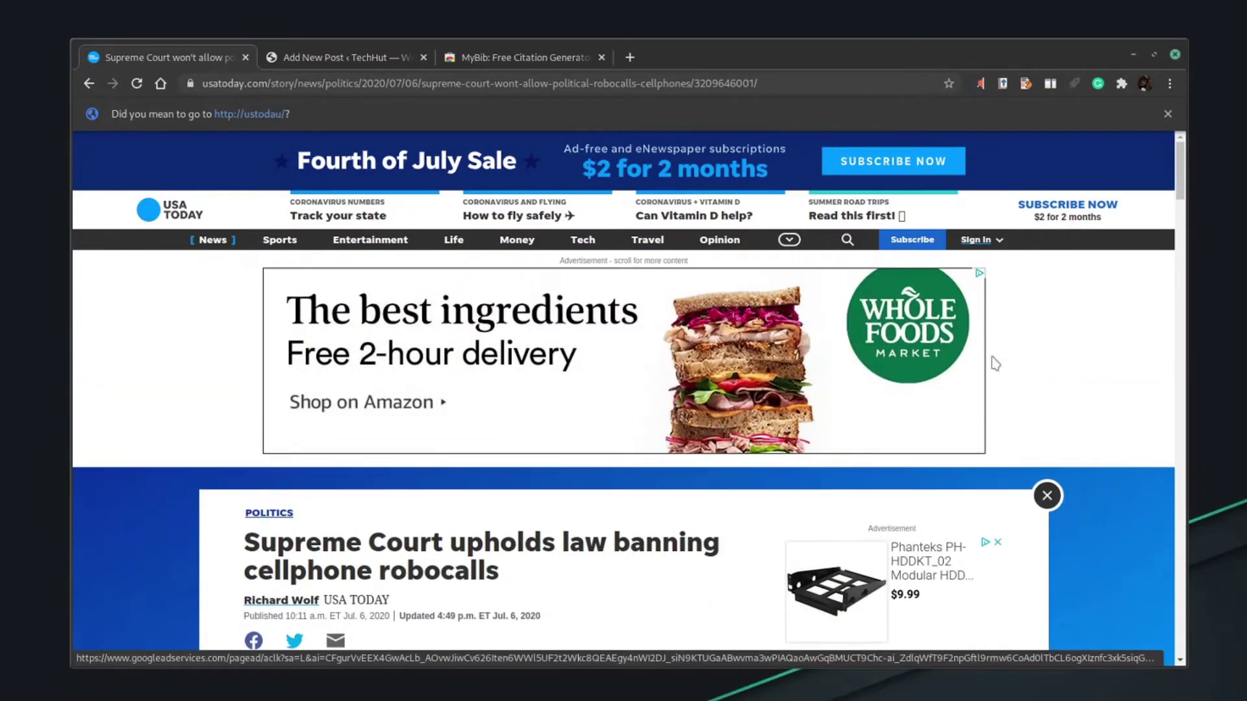
scroll(361, 474, "down", 5)
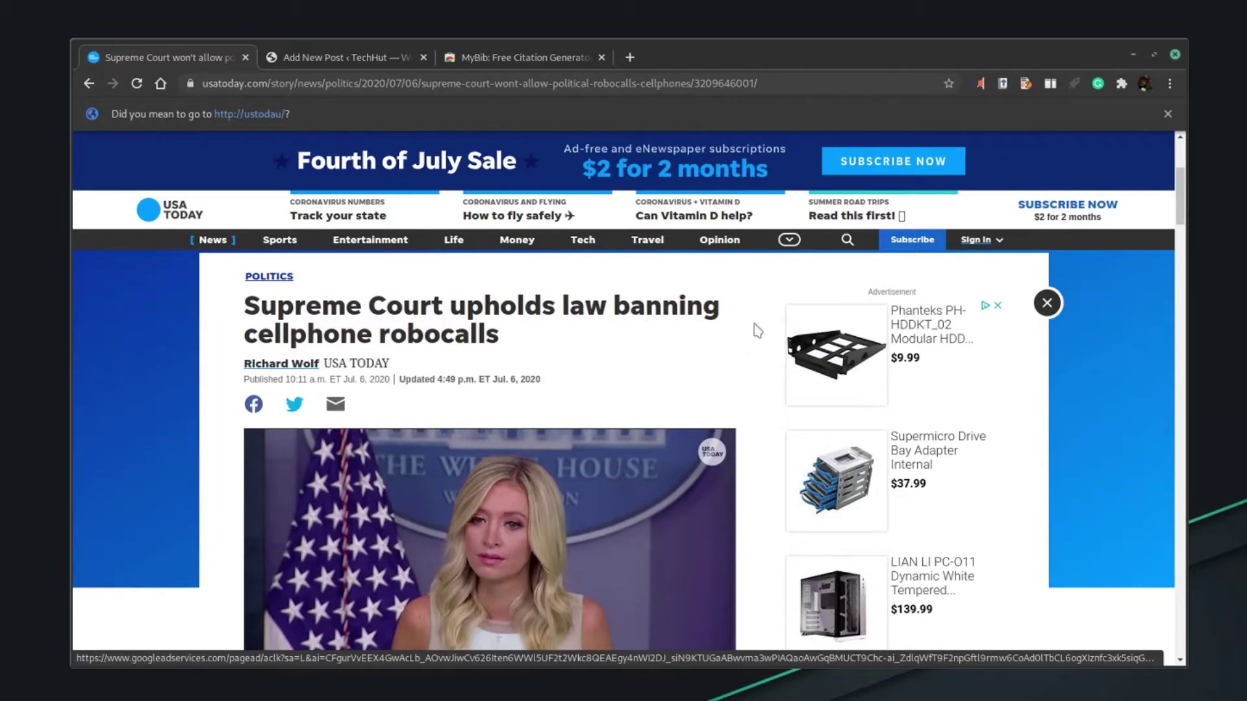
left_click(1073, 83)
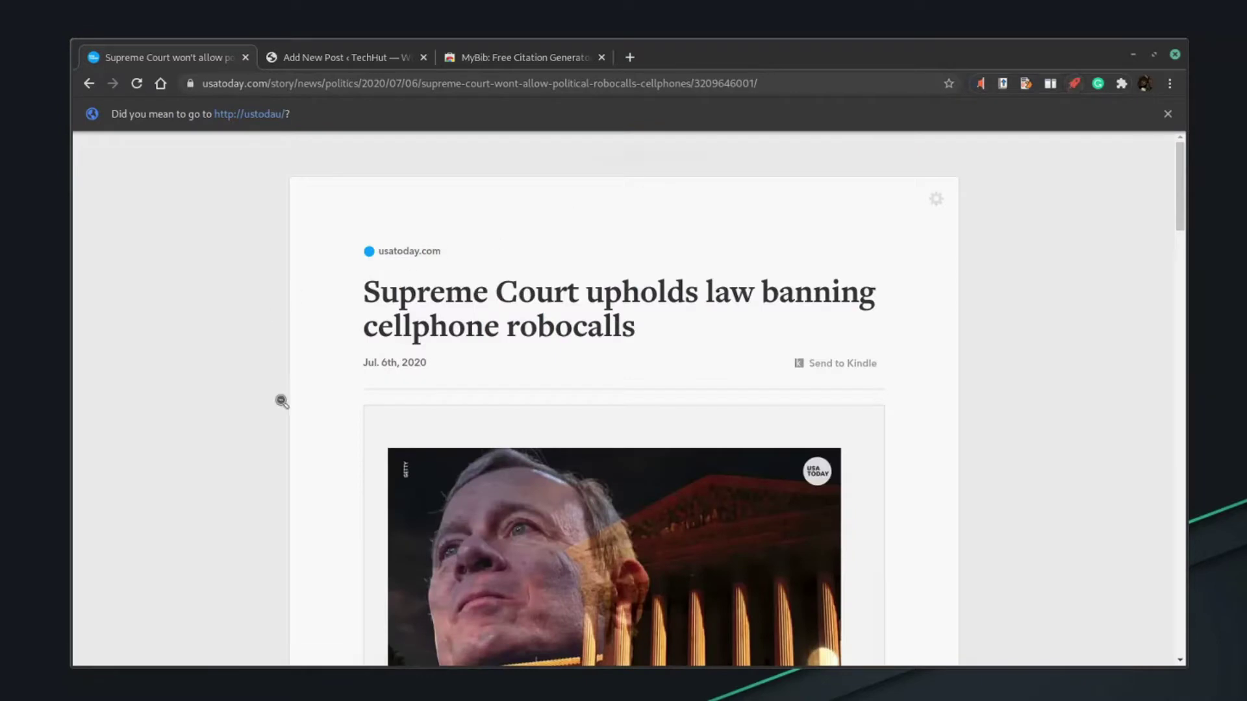
scroll(468, 365, "down", 8)
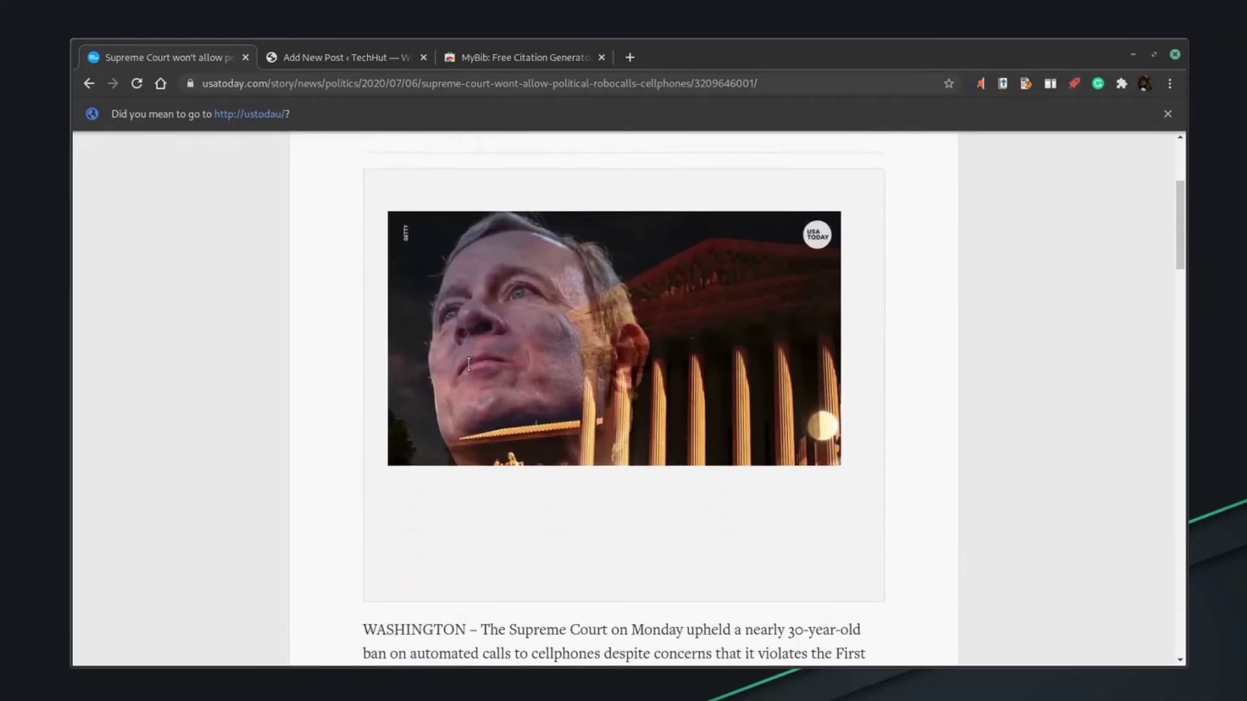
scroll(469, 364, "down", 7)
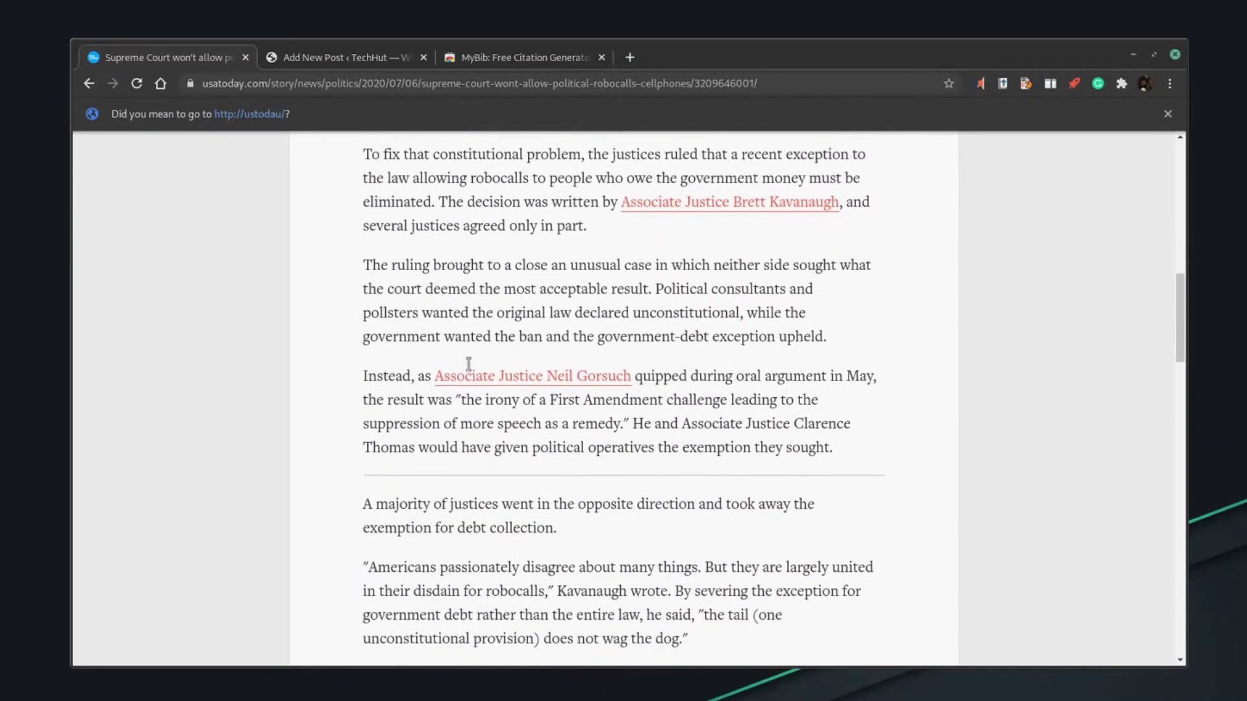
scroll(826, 370, "down", 4)
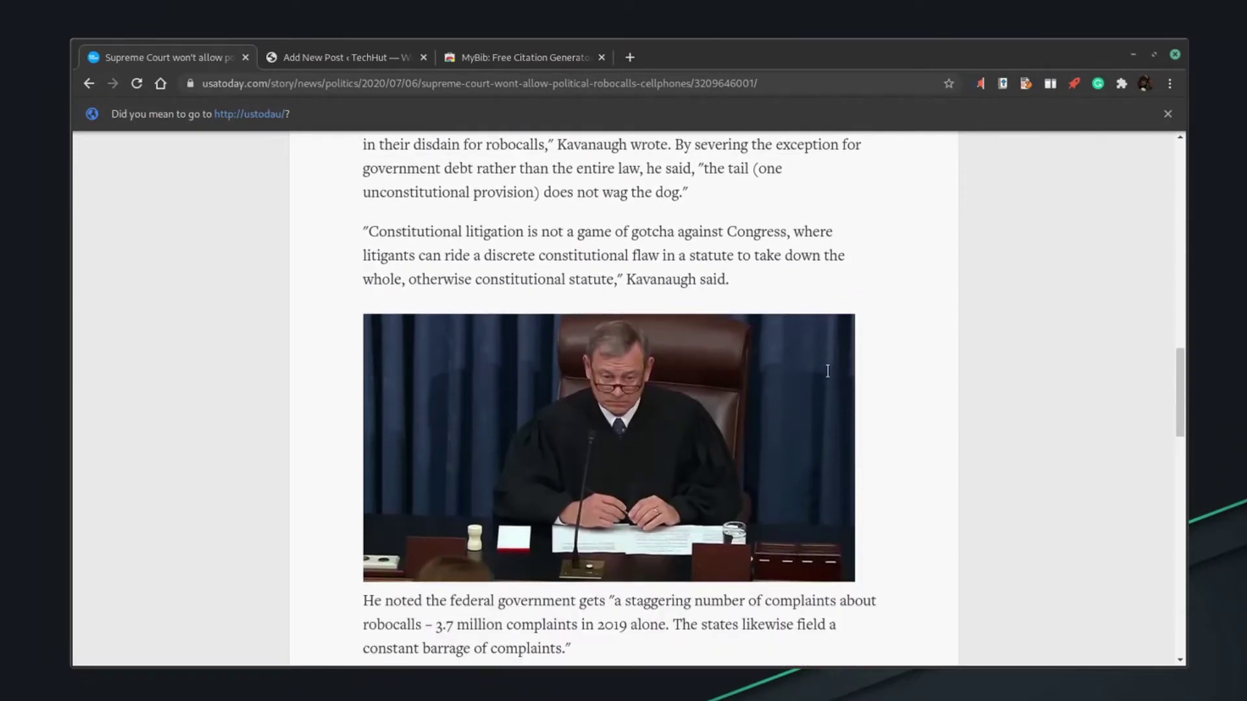
scroll(461, 252, "down", 6)
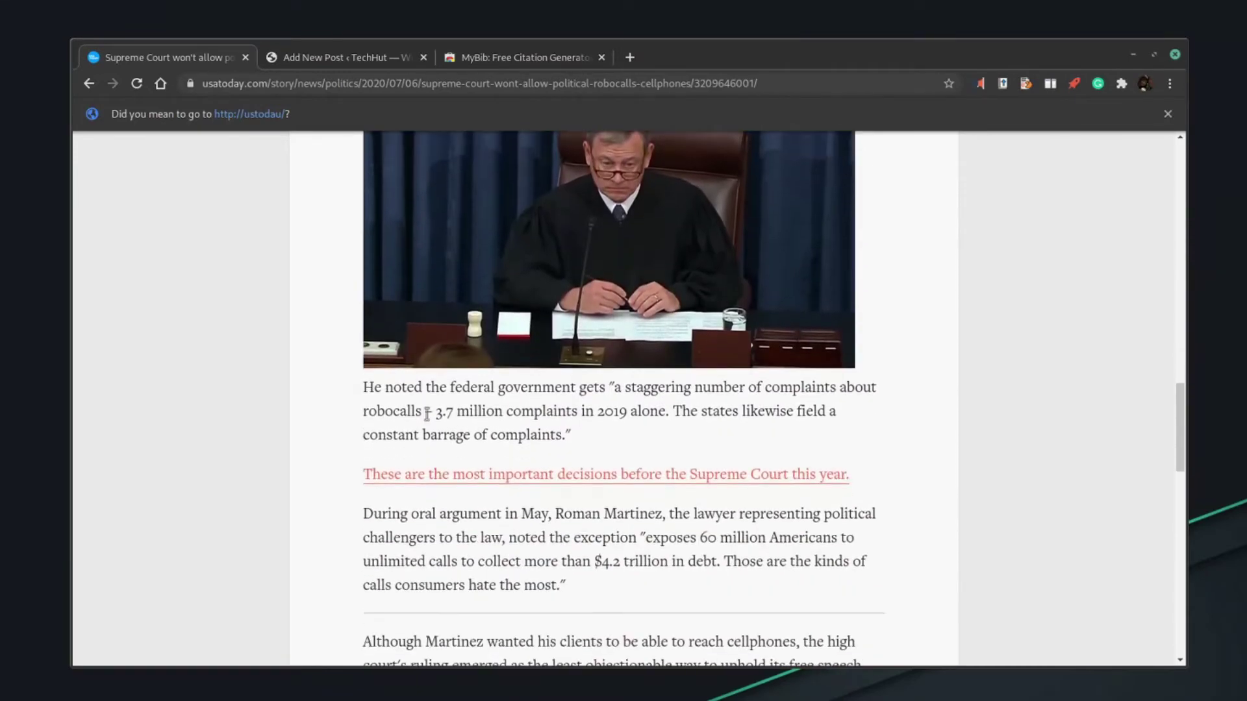
scroll(516, 408, "down", 3)
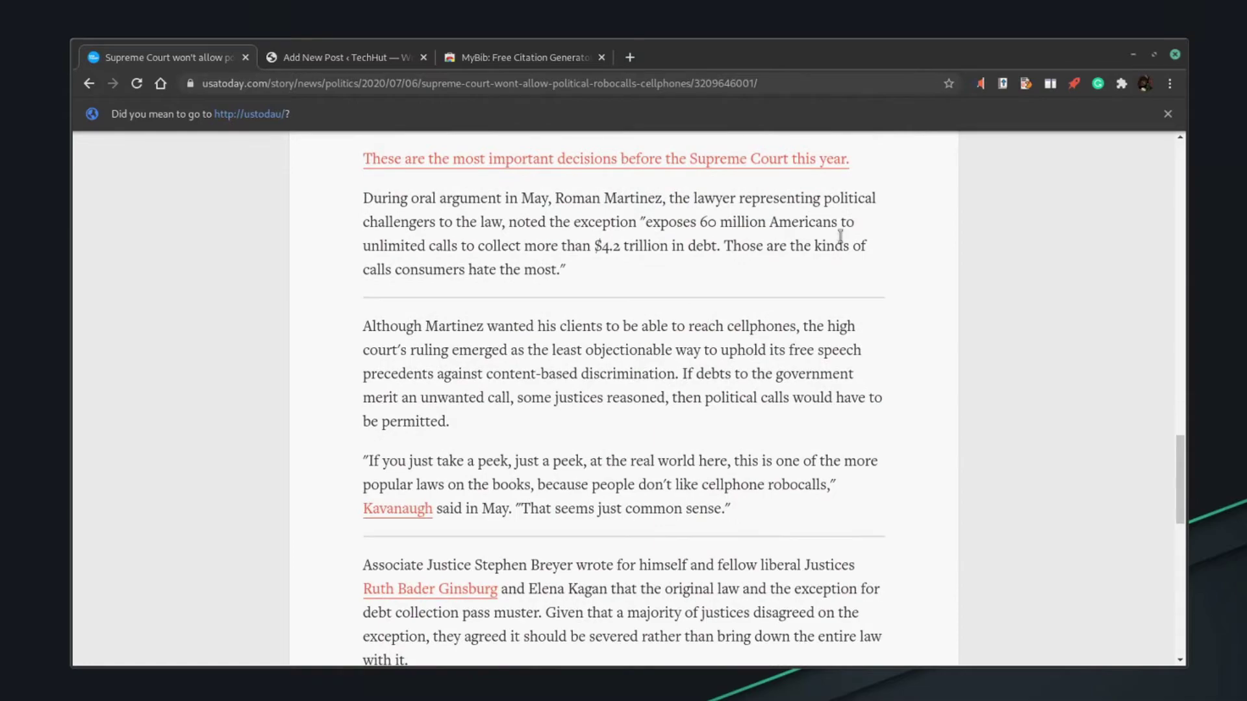
scroll(409, 281, "down", 14)
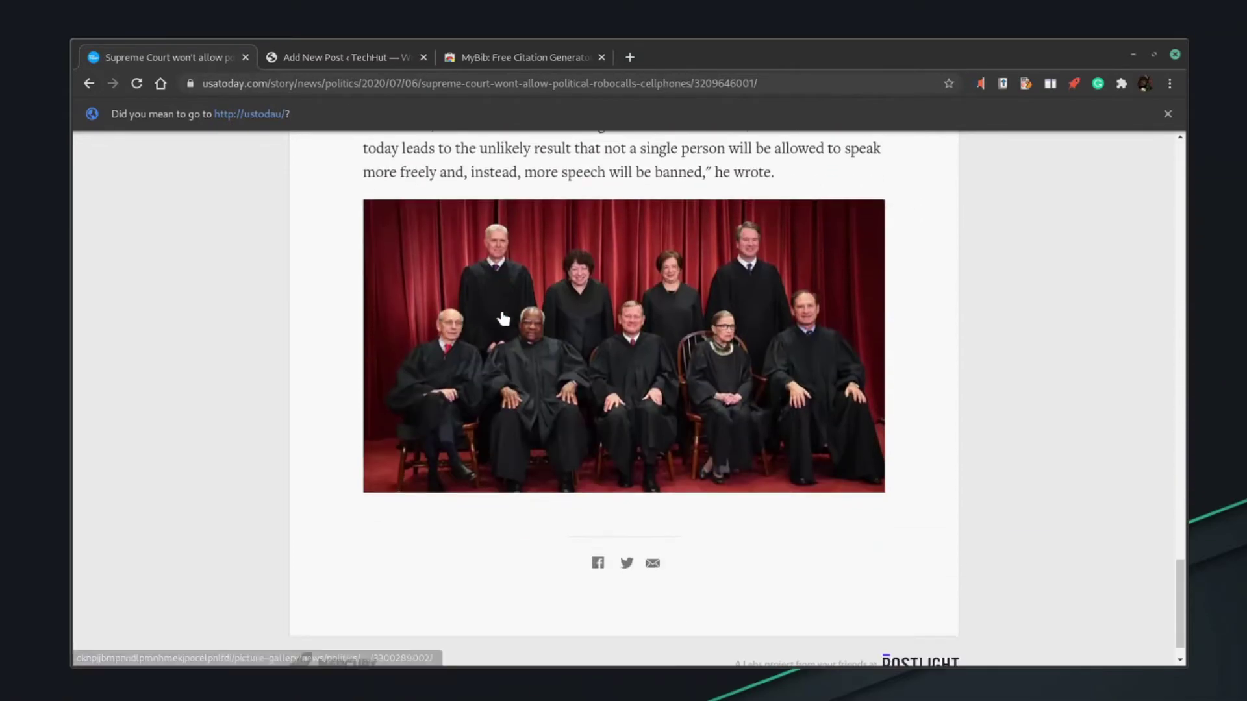
scroll(503, 318, "down", 1)
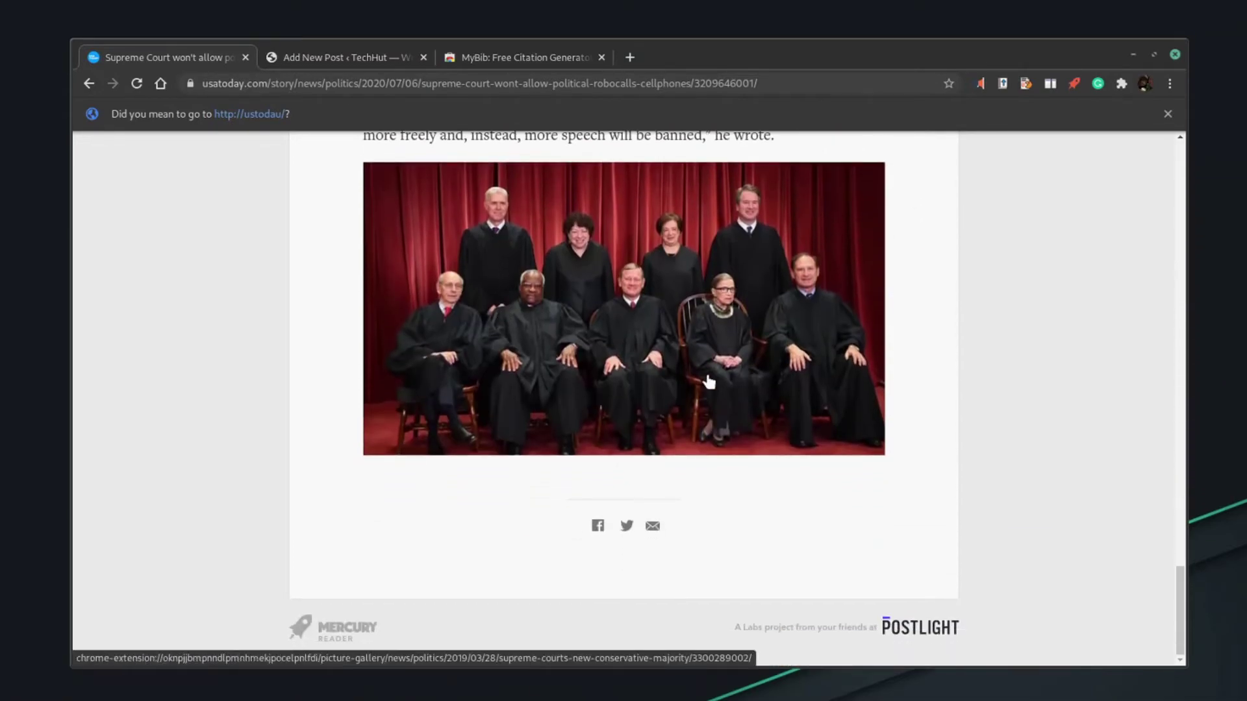
scroll(706, 374, "up", 12)
scroll(705, 374, "up", 10)
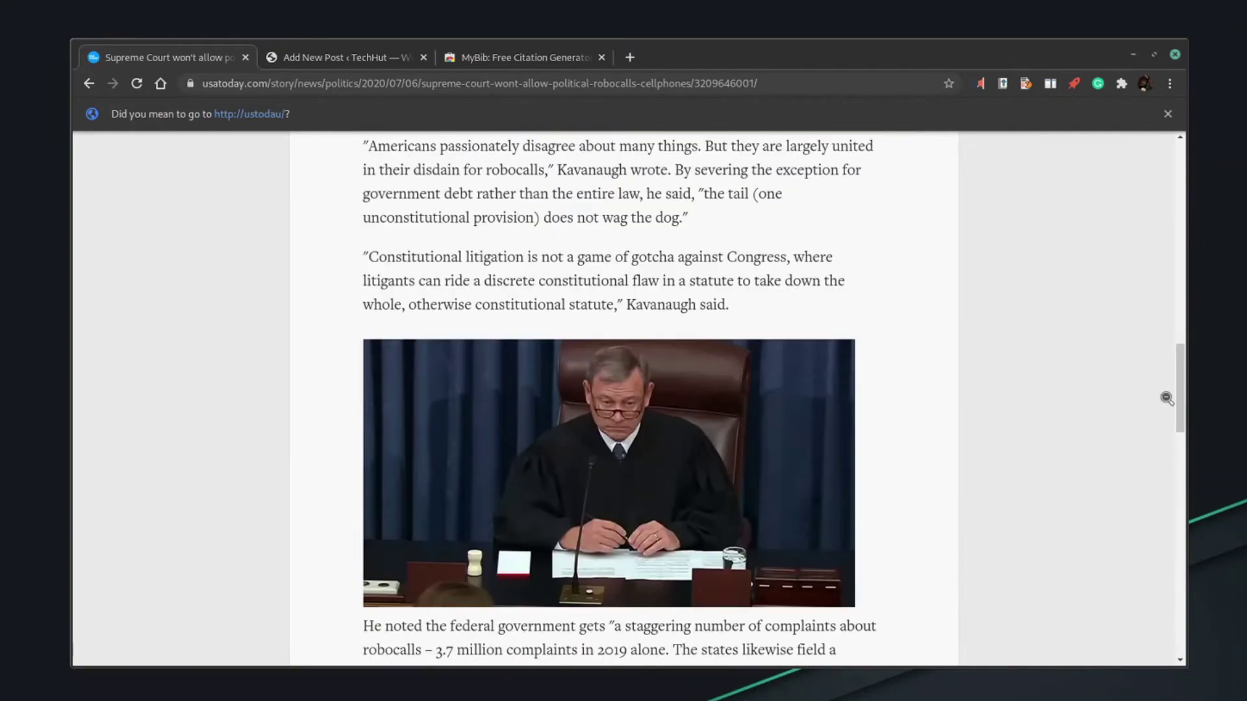
left_click_drag(1182, 408, 1181, 188)
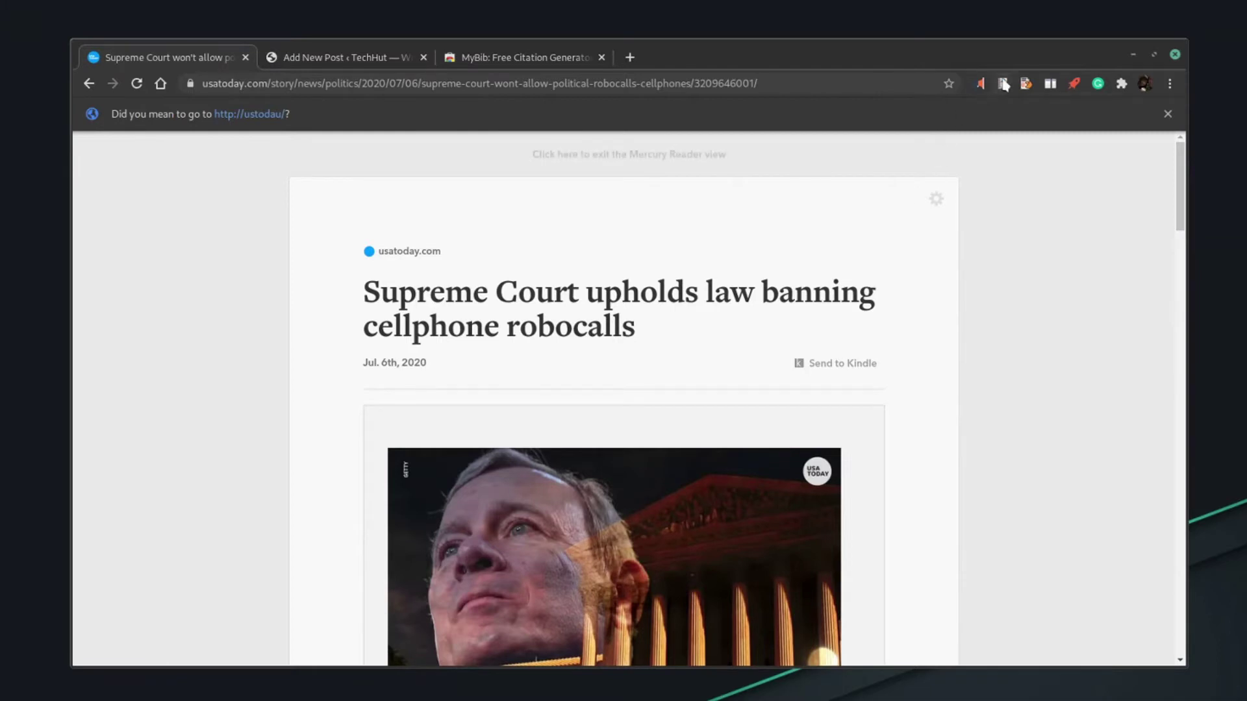
left_click(1003, 83)
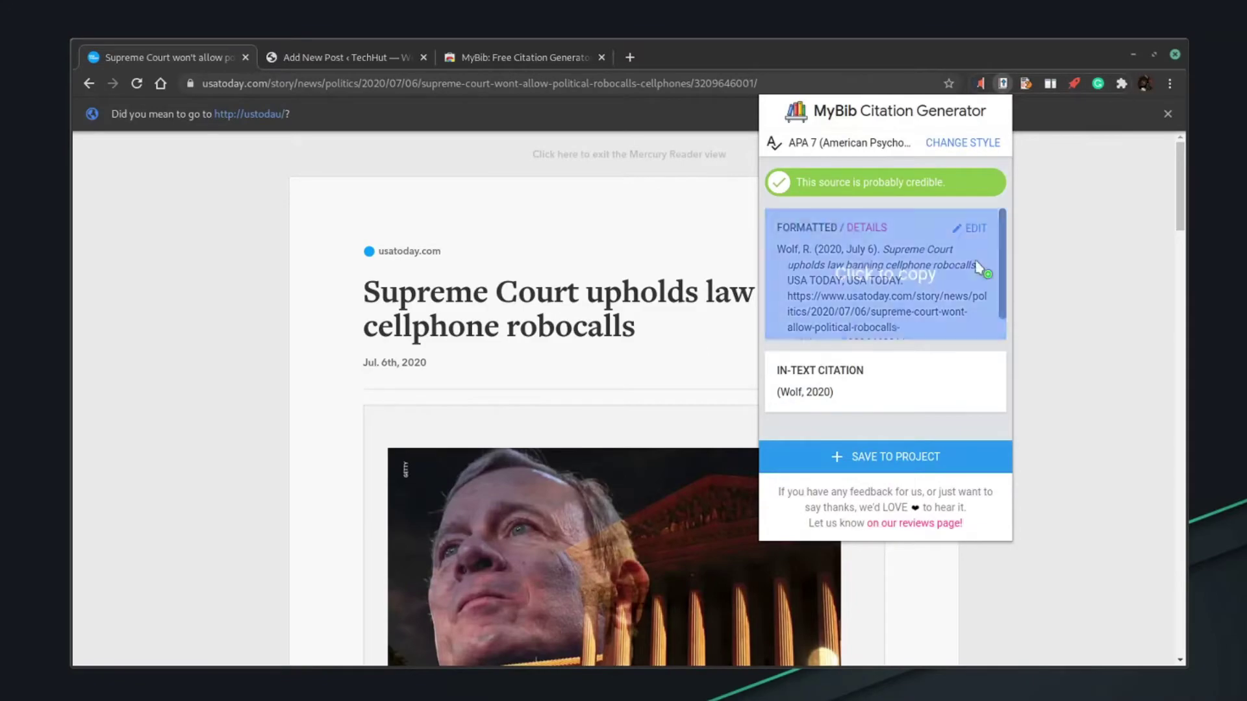
left_click(1110, 228)
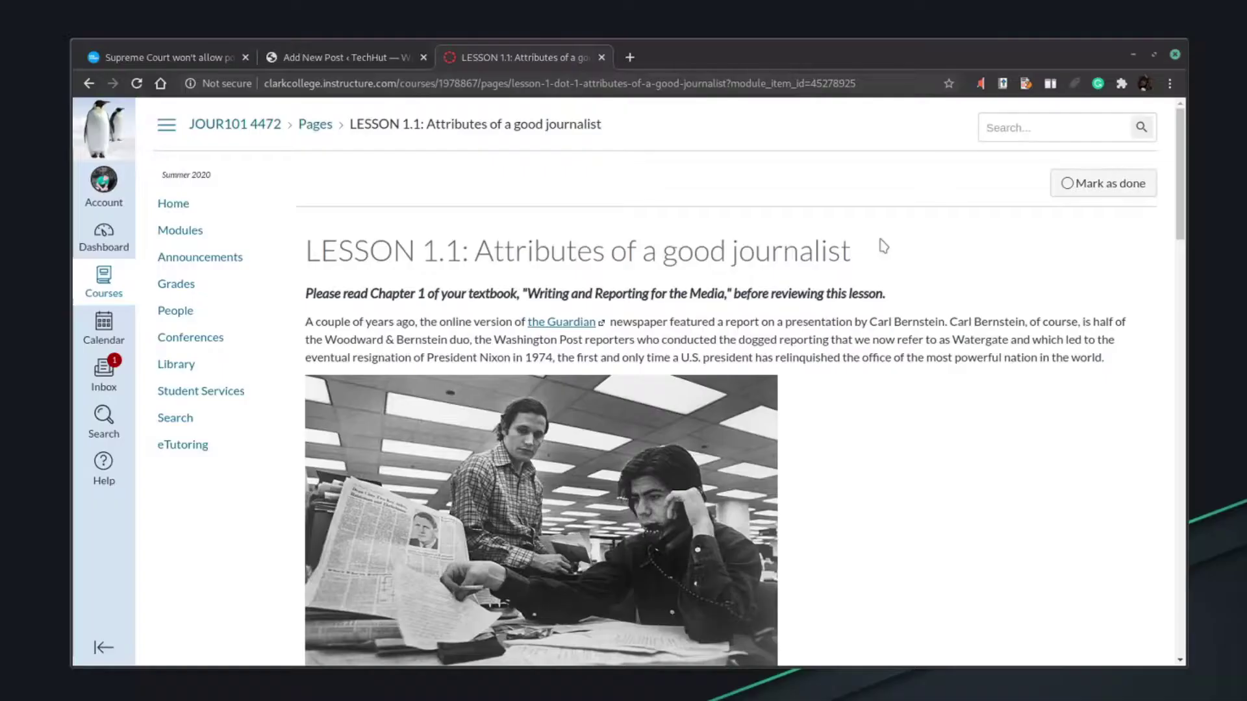
scroll(883, 246, "down", 7)
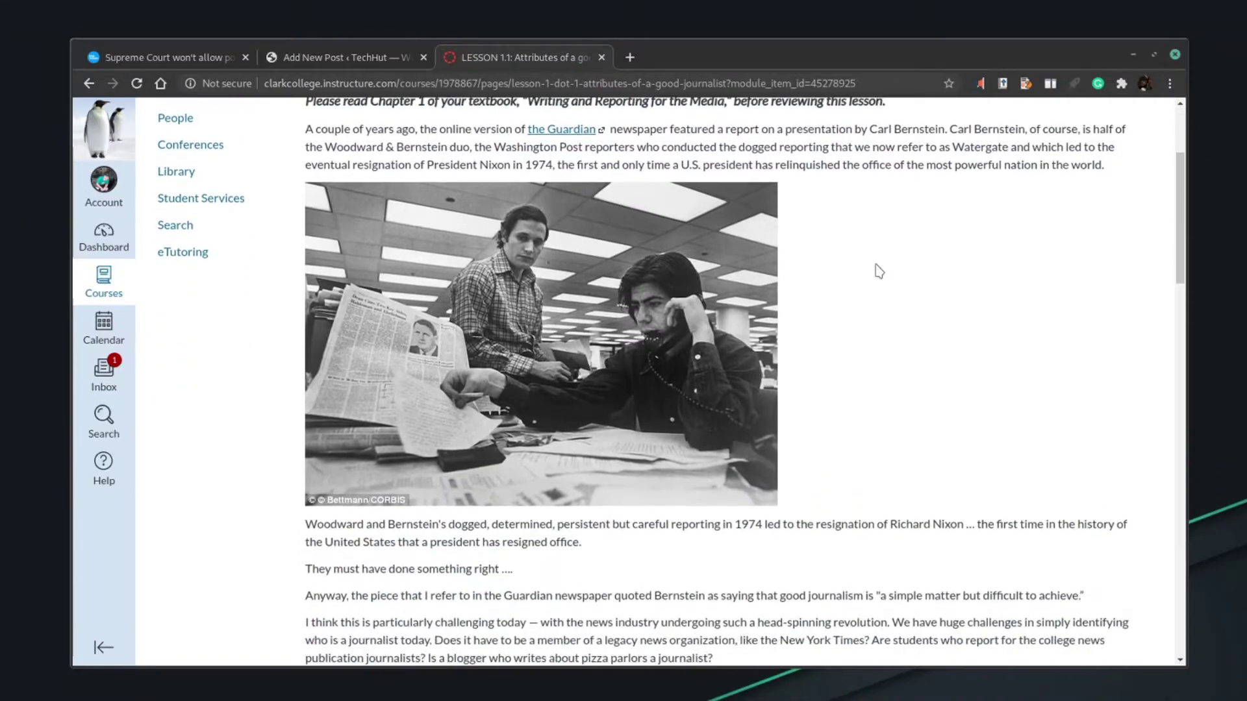
scroll(879, 272, "down", 8)
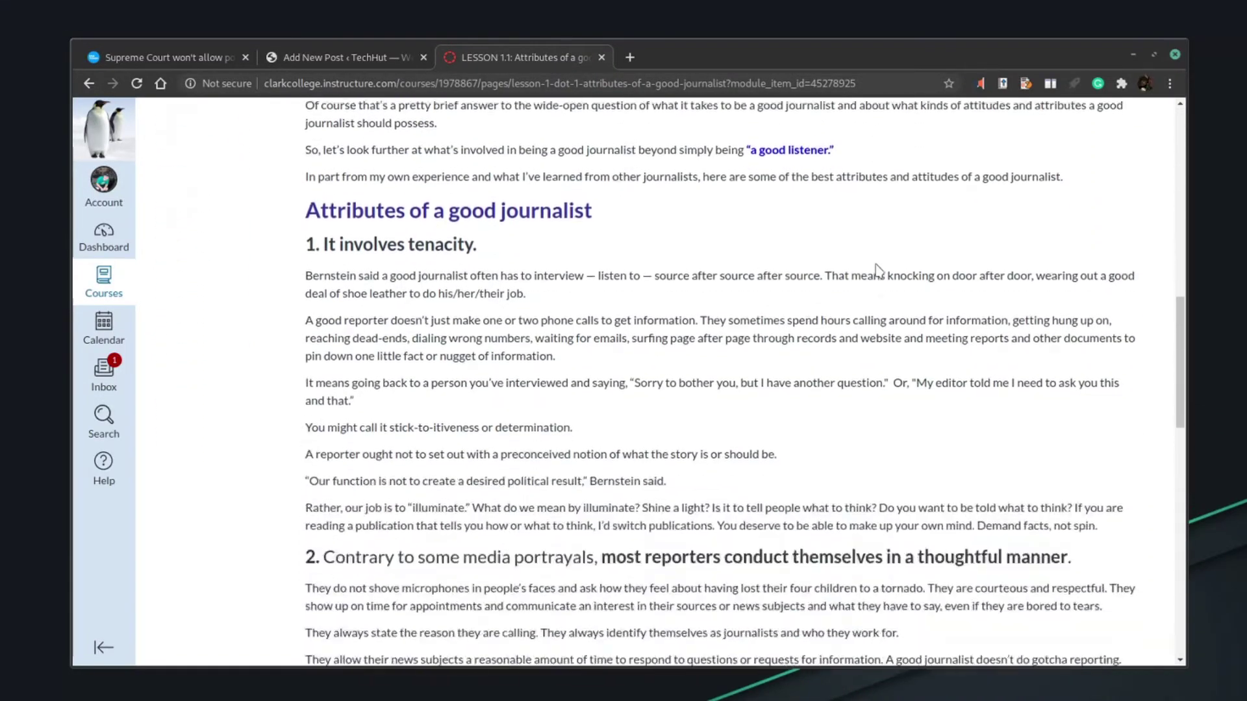
scroll(918, 297, "up", 15)
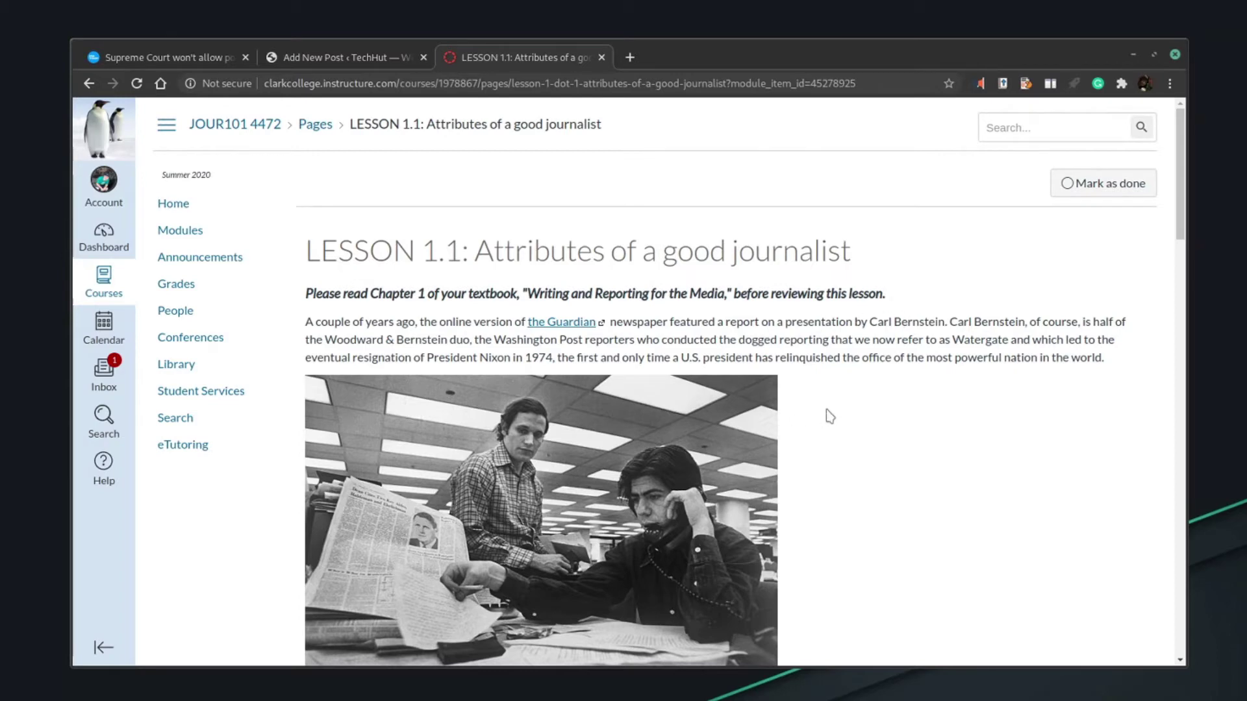
Open Read Aloud's options page and leave the voice set to Auto select
right_click(980, 90)
left_click(1010, 155)
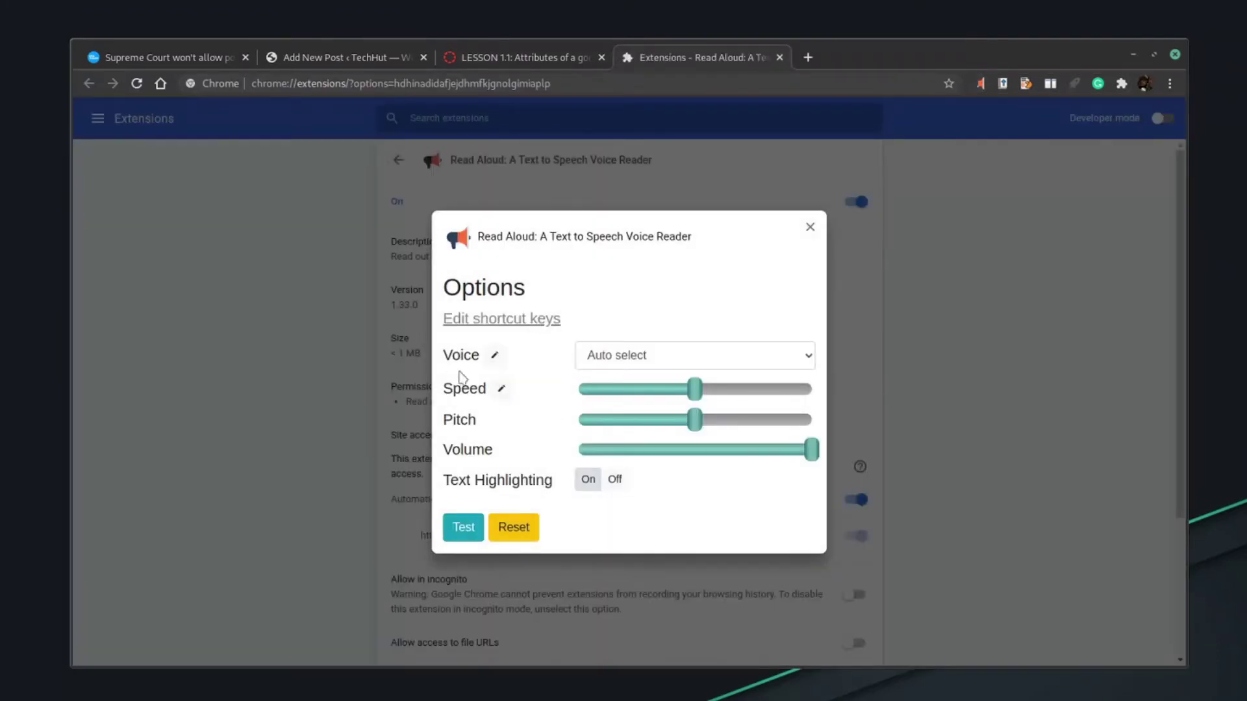
left_click(674, 356)
scroll(647, 575, "down", 5)
scroll(647, 572, "up", 5)
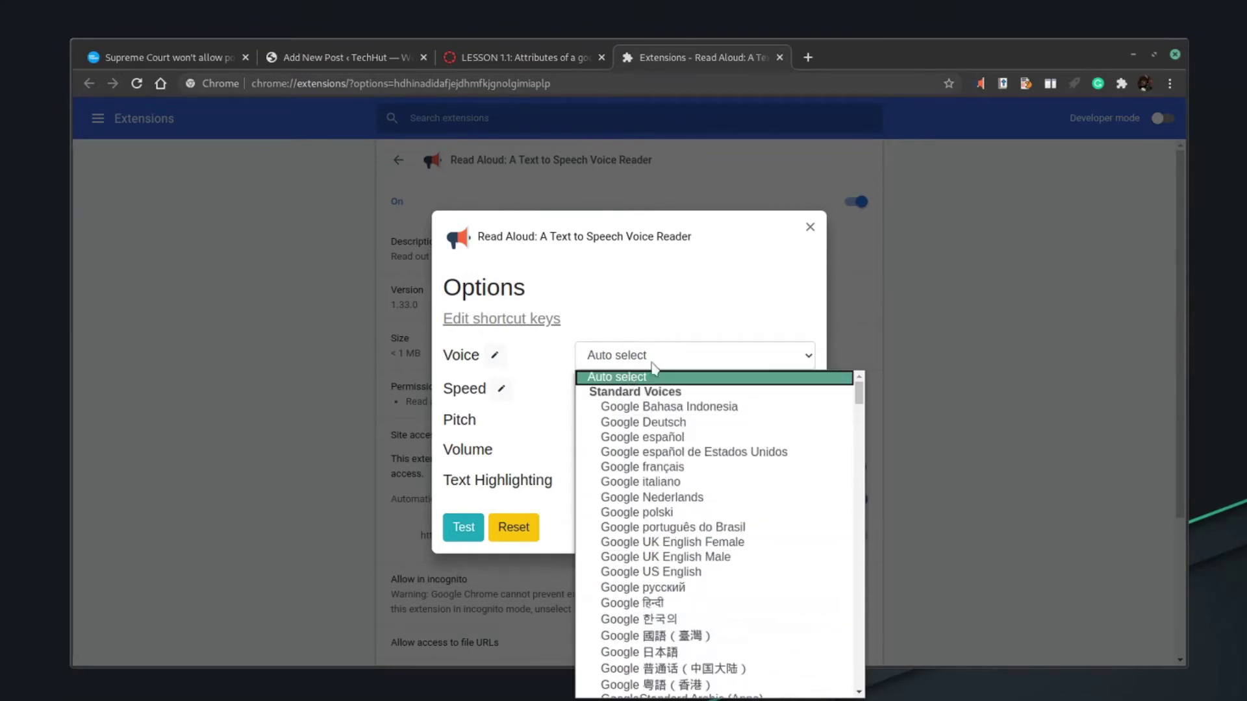
left_click(643, 377)
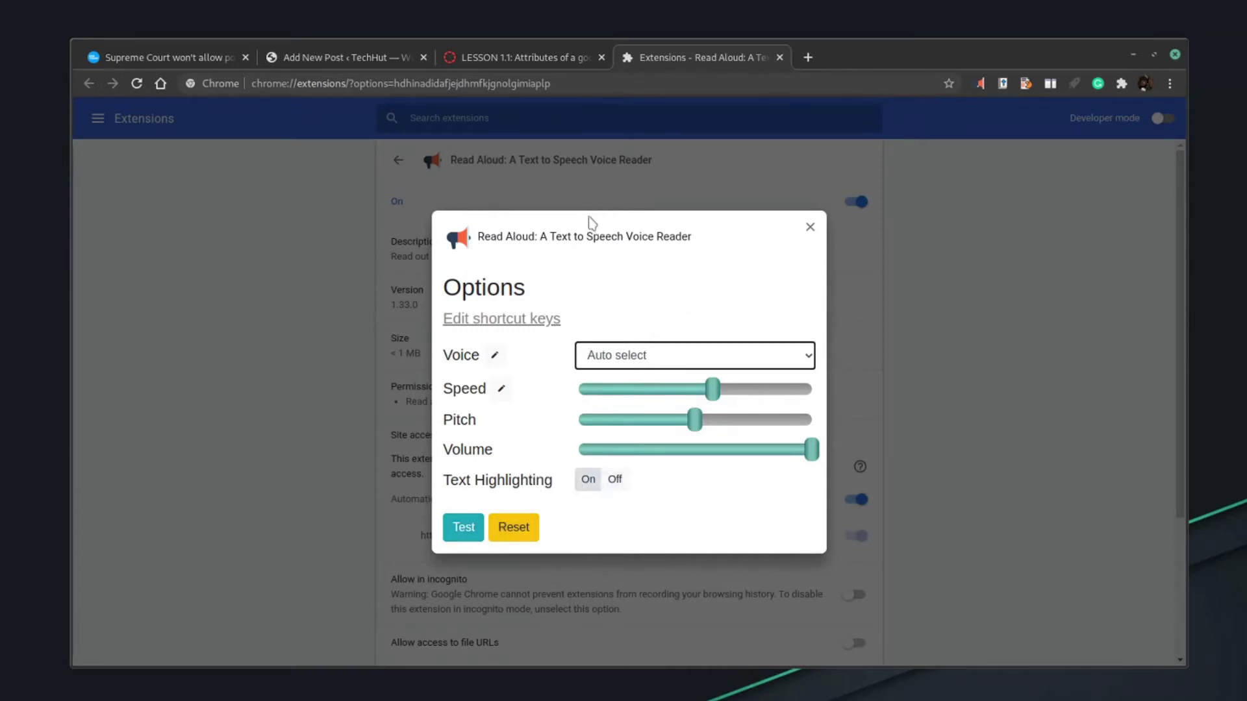
Back on the Canvas lesson, have Read Aloud read the page, then stop playback
left_click(511, 58)
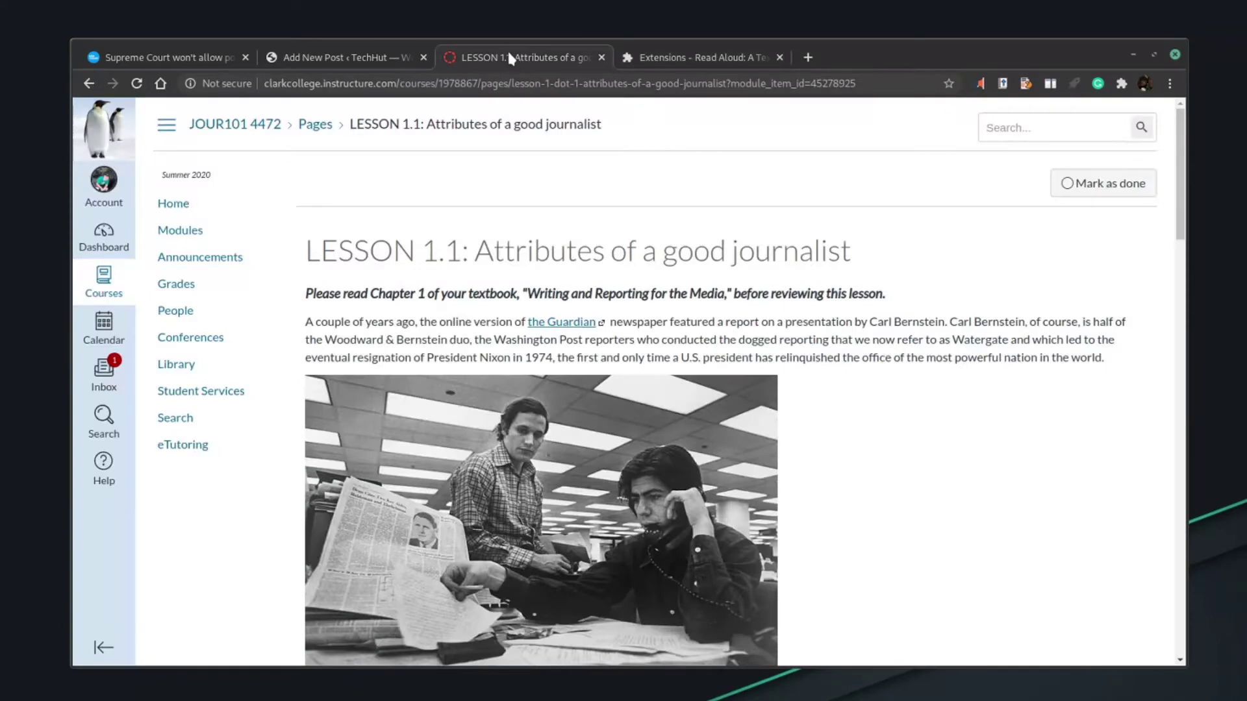
scroll(794, 289, "down", 5)
scroll(792, 282, "up", 5)
left_click(982, 85)
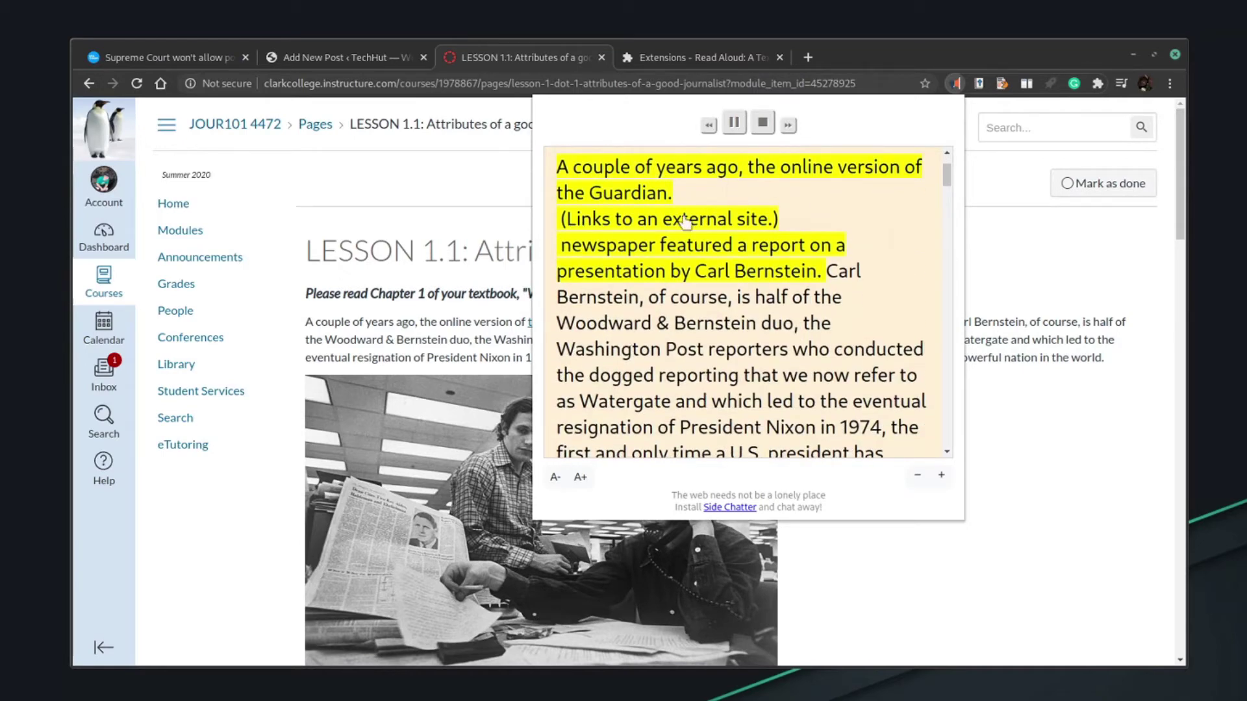
left_click(763, 124)
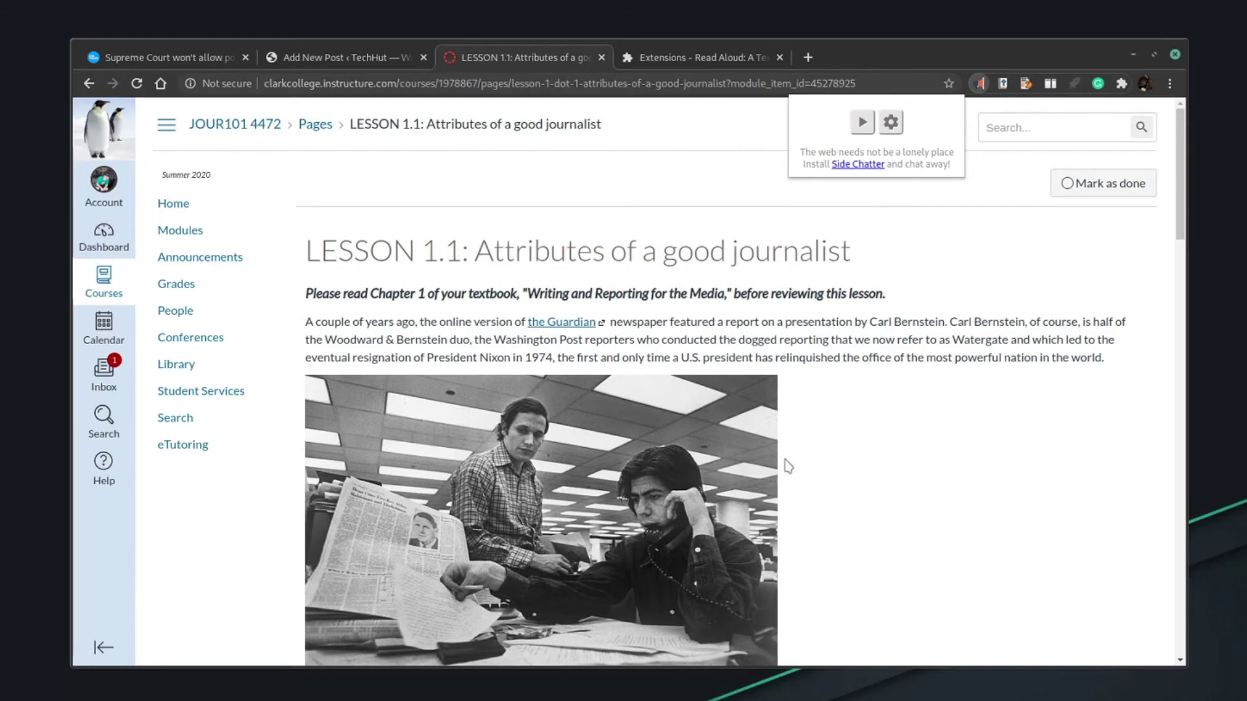
scroll(788, 461, "down", 4)
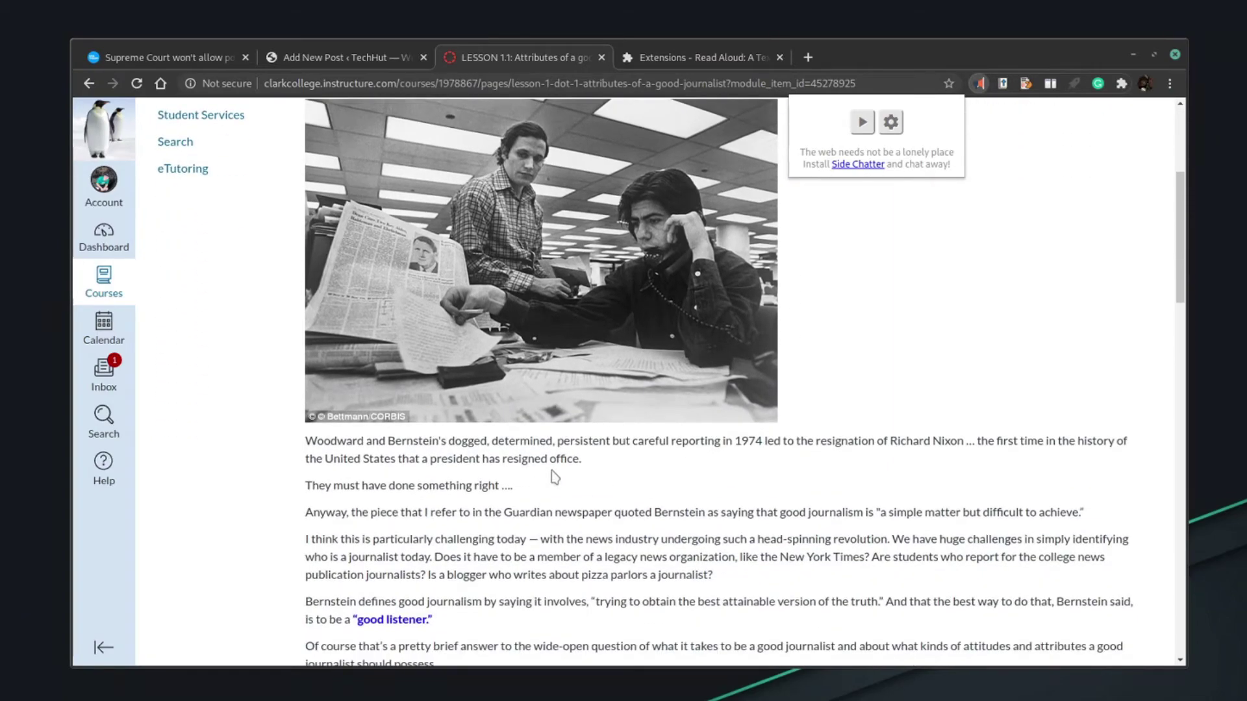
scroll(838, 478, "up", 5)
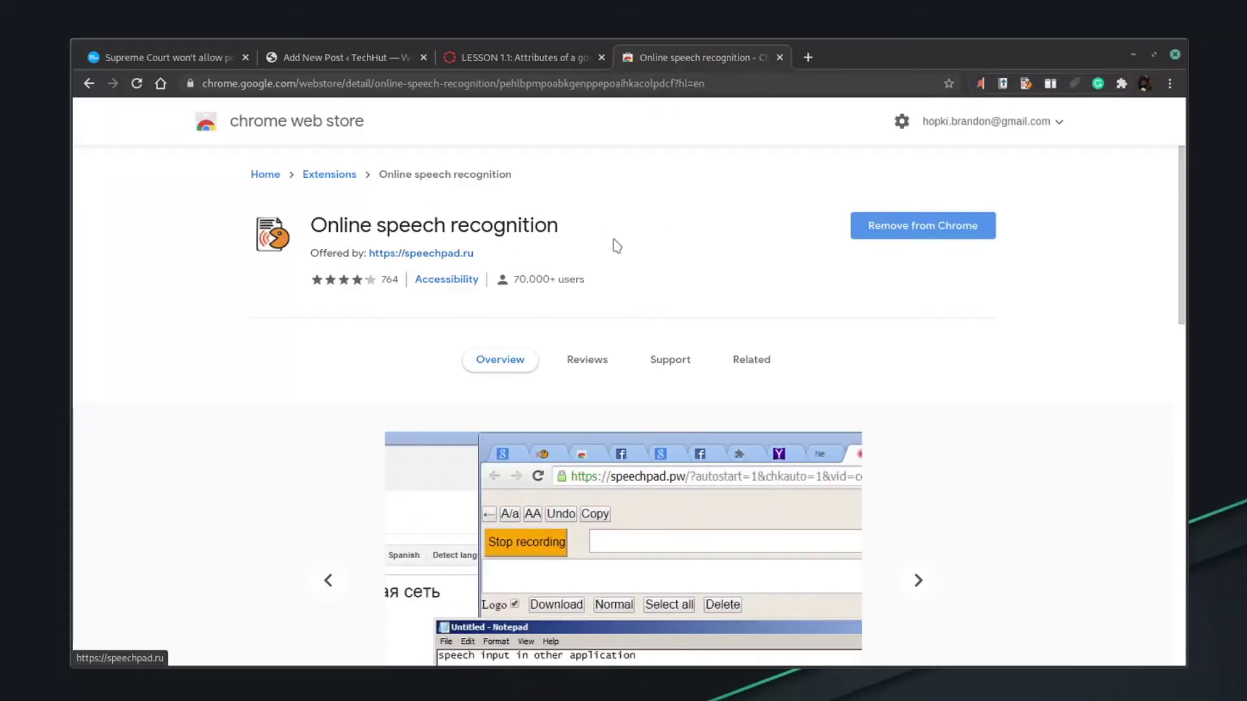
Browse the Online speech recognition listing, then go to the WordPress draft via the lesson tab
scroll(835, 253, "down", 5)
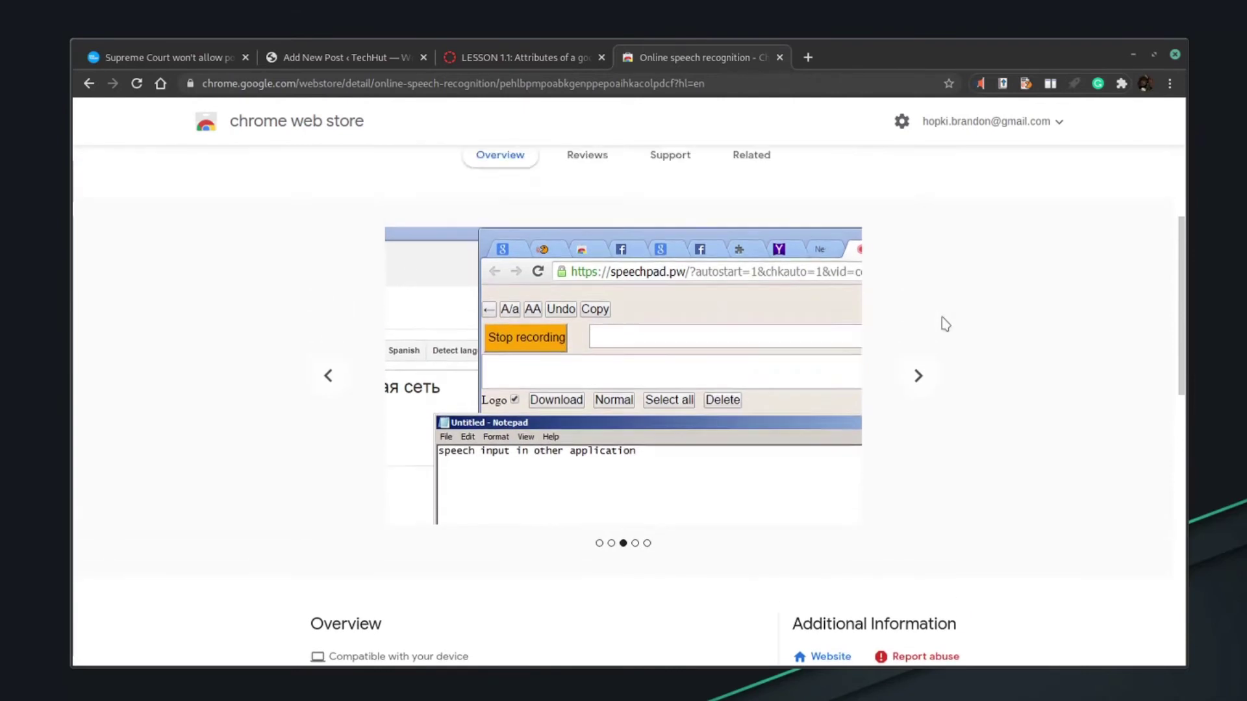
scroll(942, 323, "down", 7)
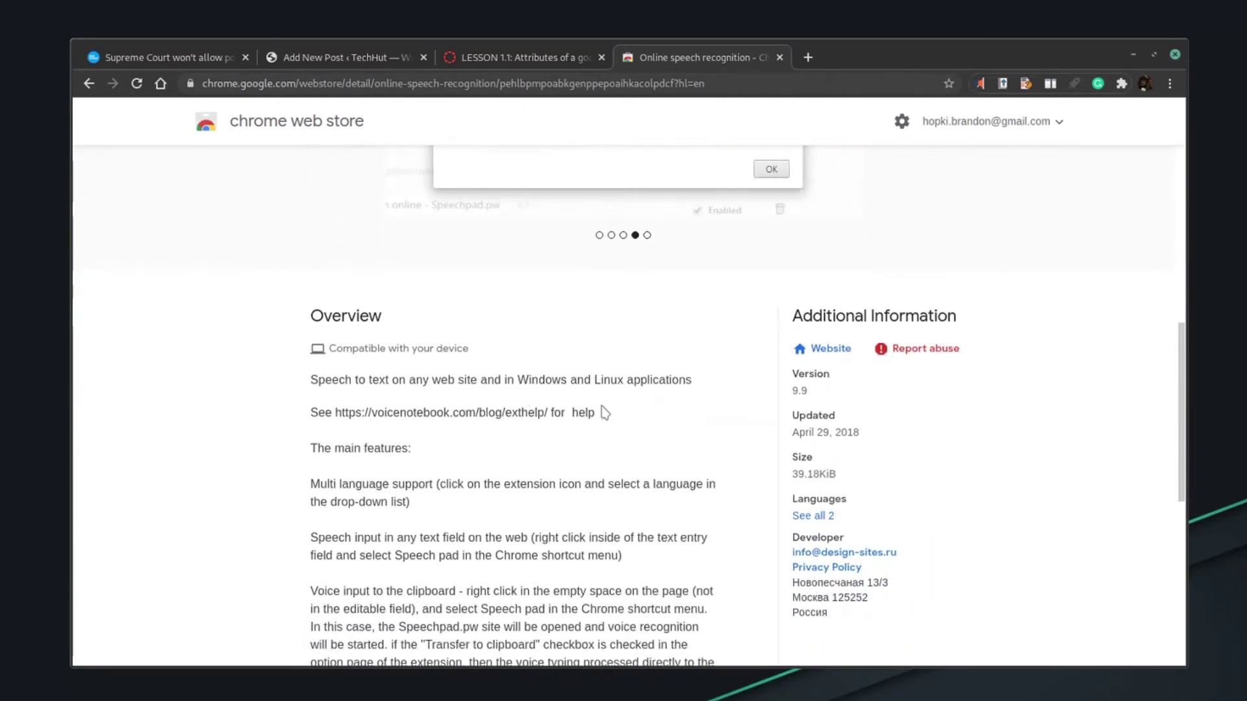
left_click(519, 57)
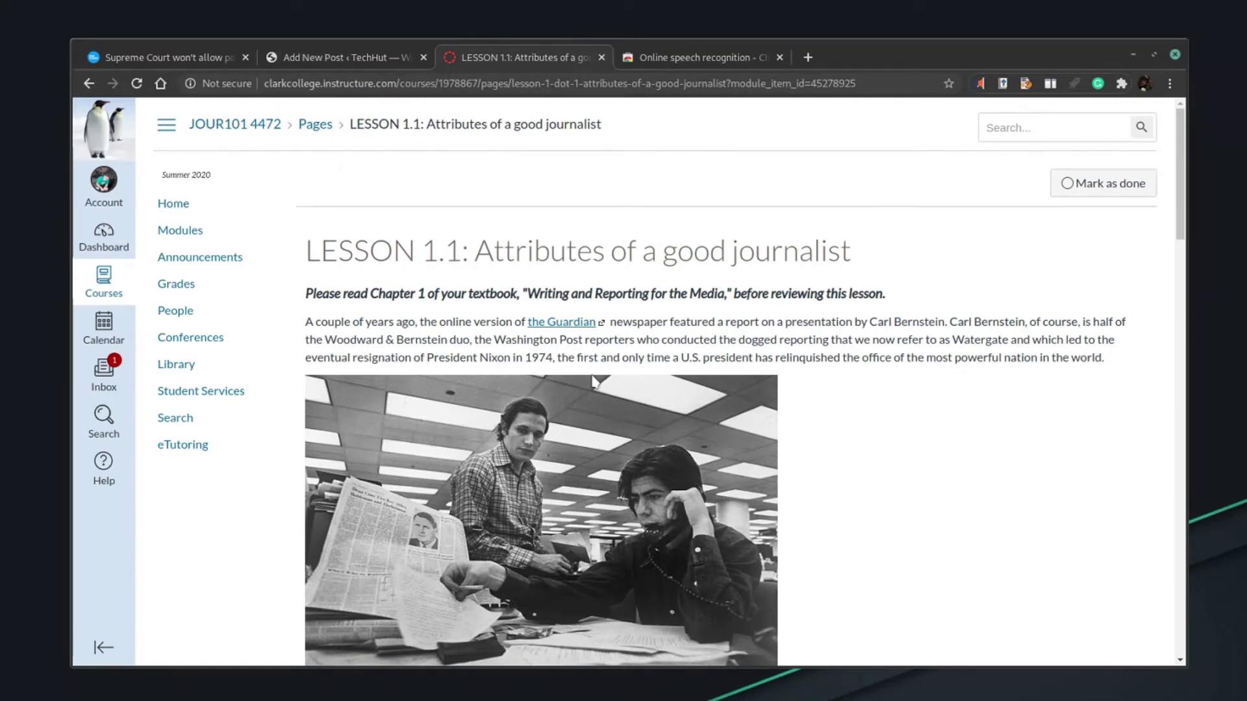
left_click(316, 62)
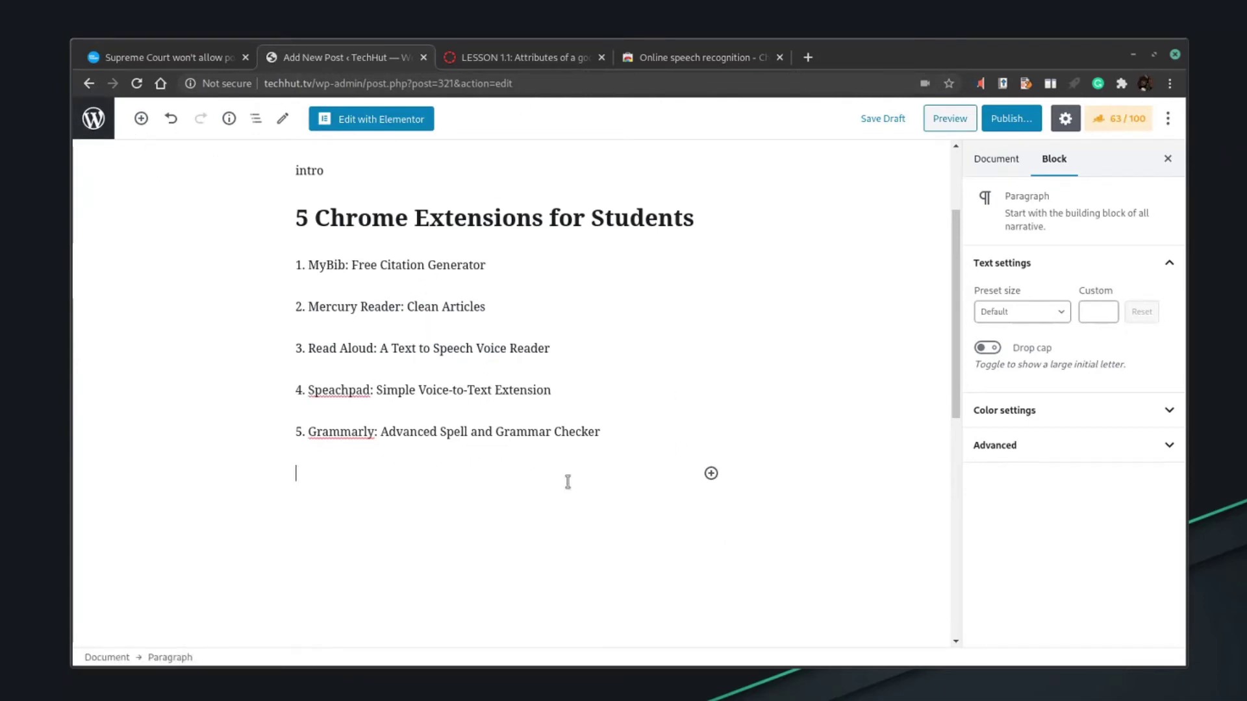
Dictate a paragraph with SpeechPad into the empty block below the numbered list
left_click(711, 473)
key("Escape")
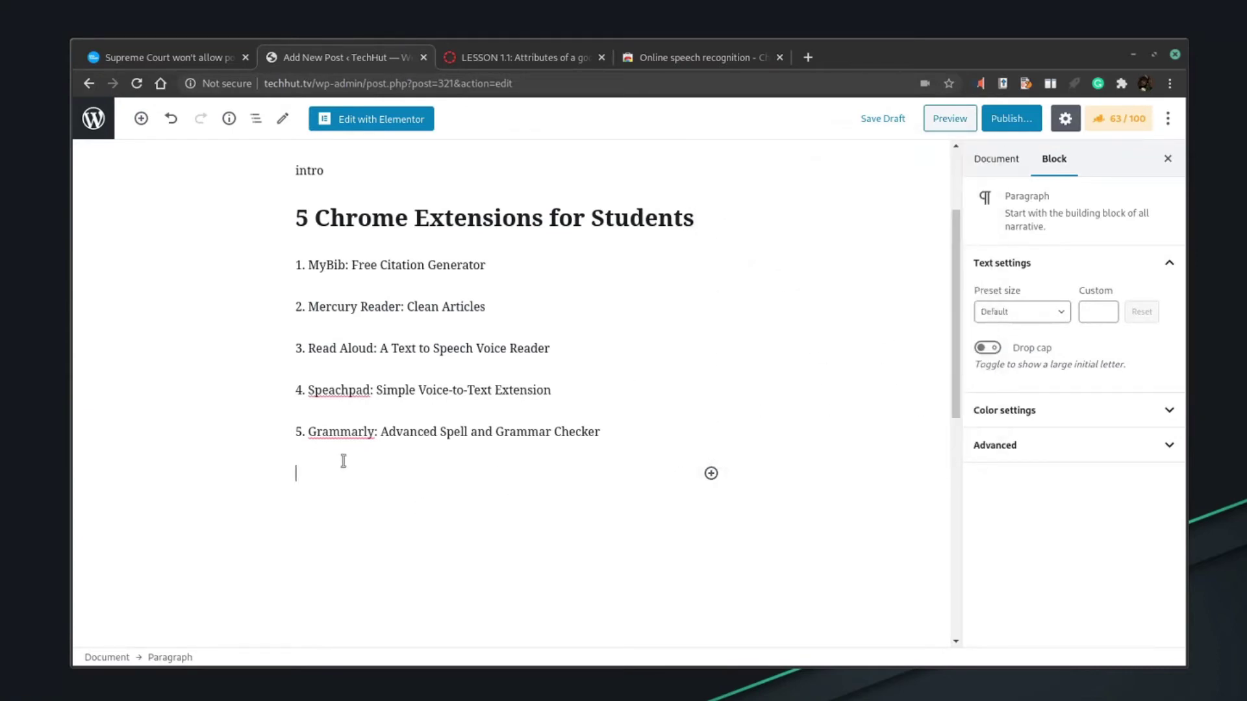
right_click(331, 469)
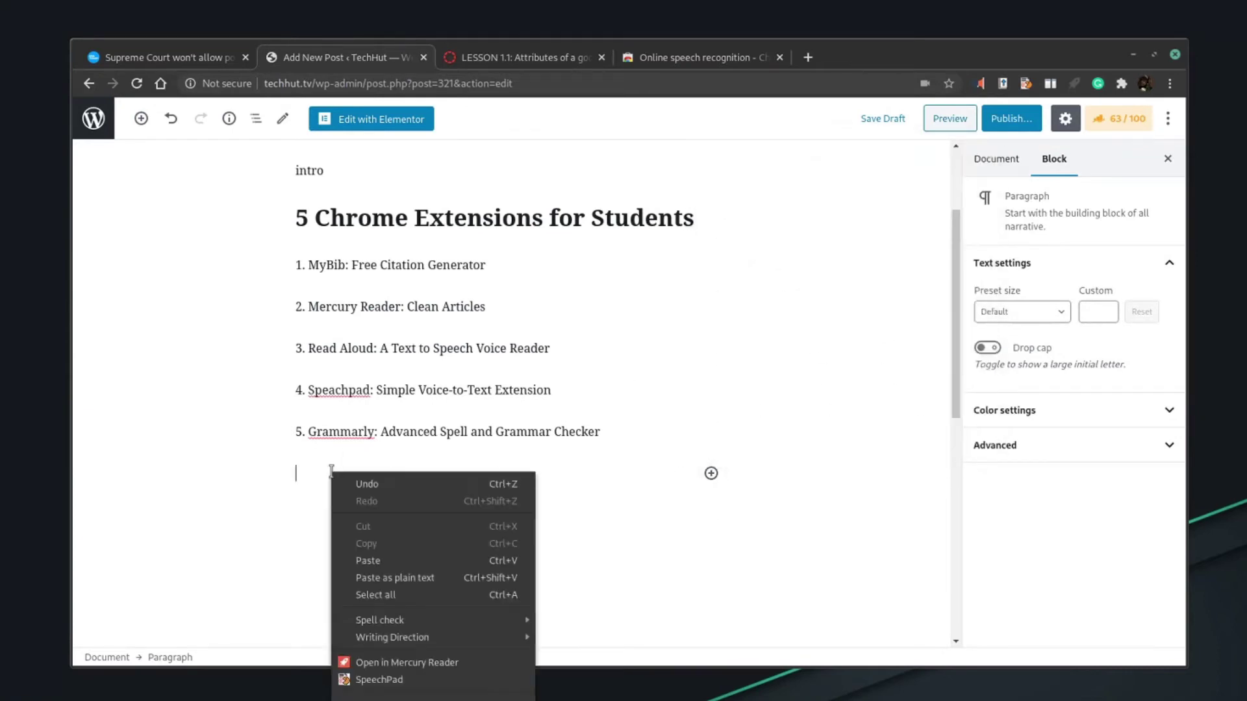
left_click(377, 679)
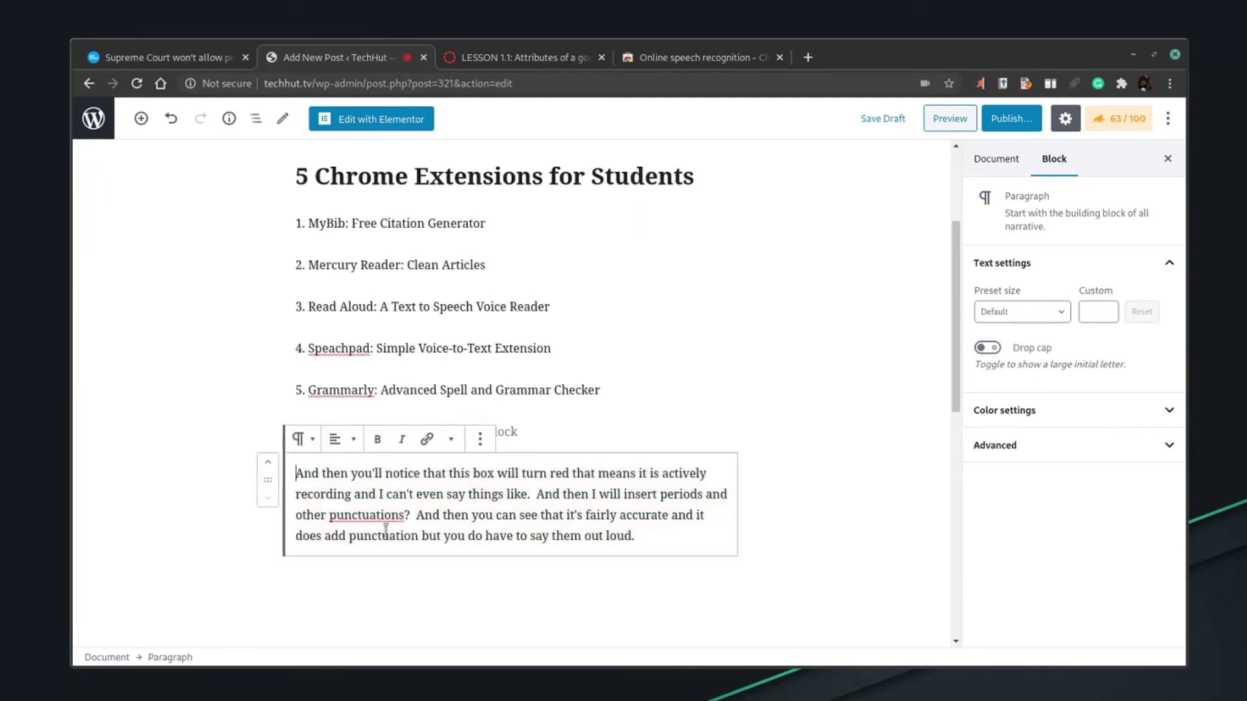
Select the dictated paragraph, then place the caret at its end
left_click_drag(636, 536, 293, 471)
left_click(732, 494)
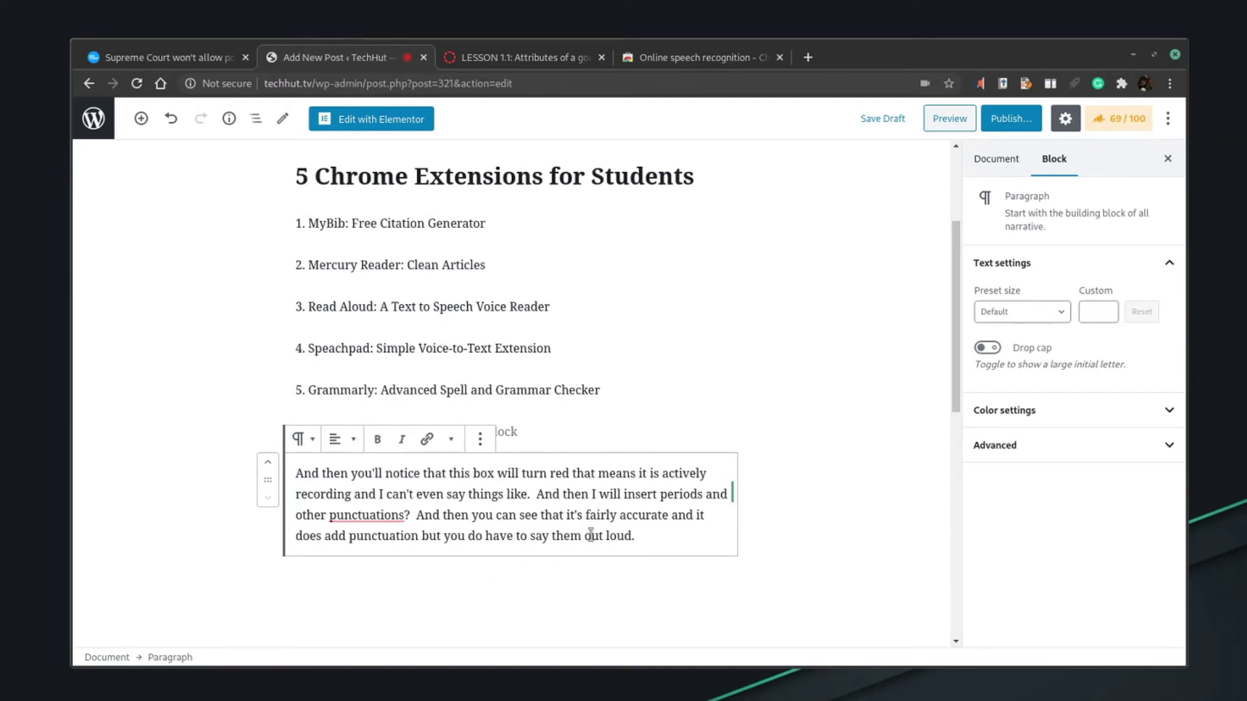
left_click(646, 538)
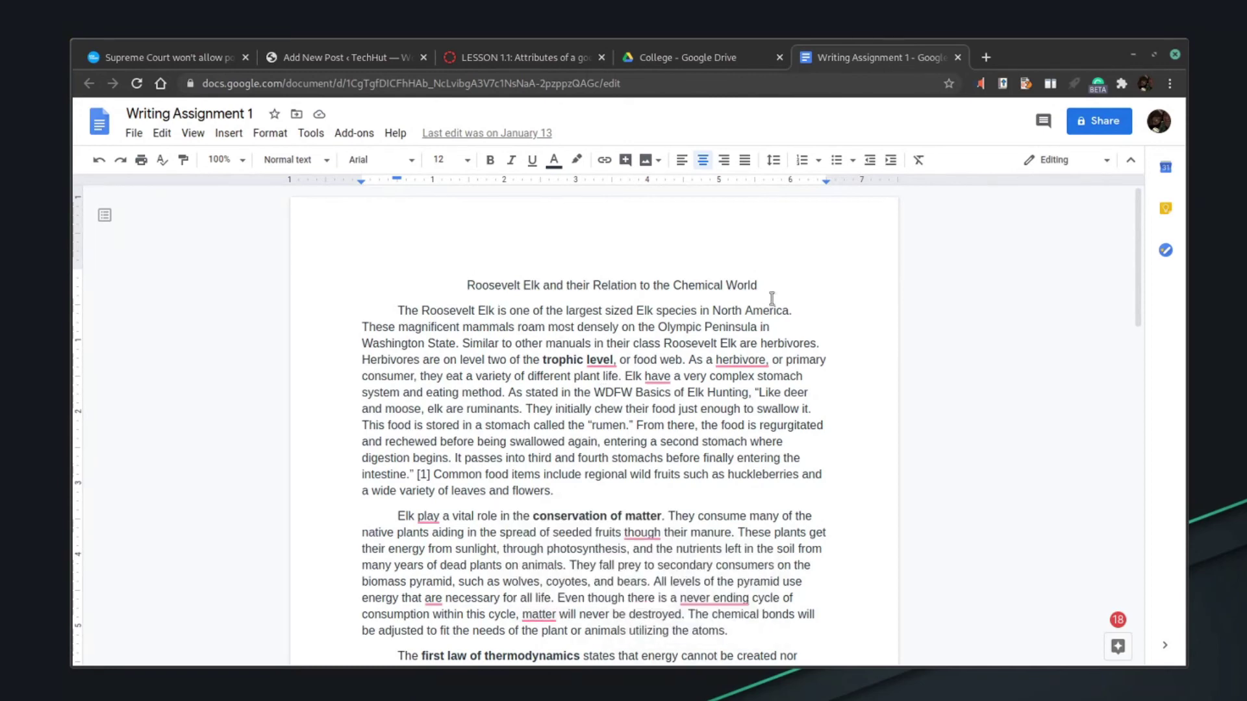
left_click(1097, 83)
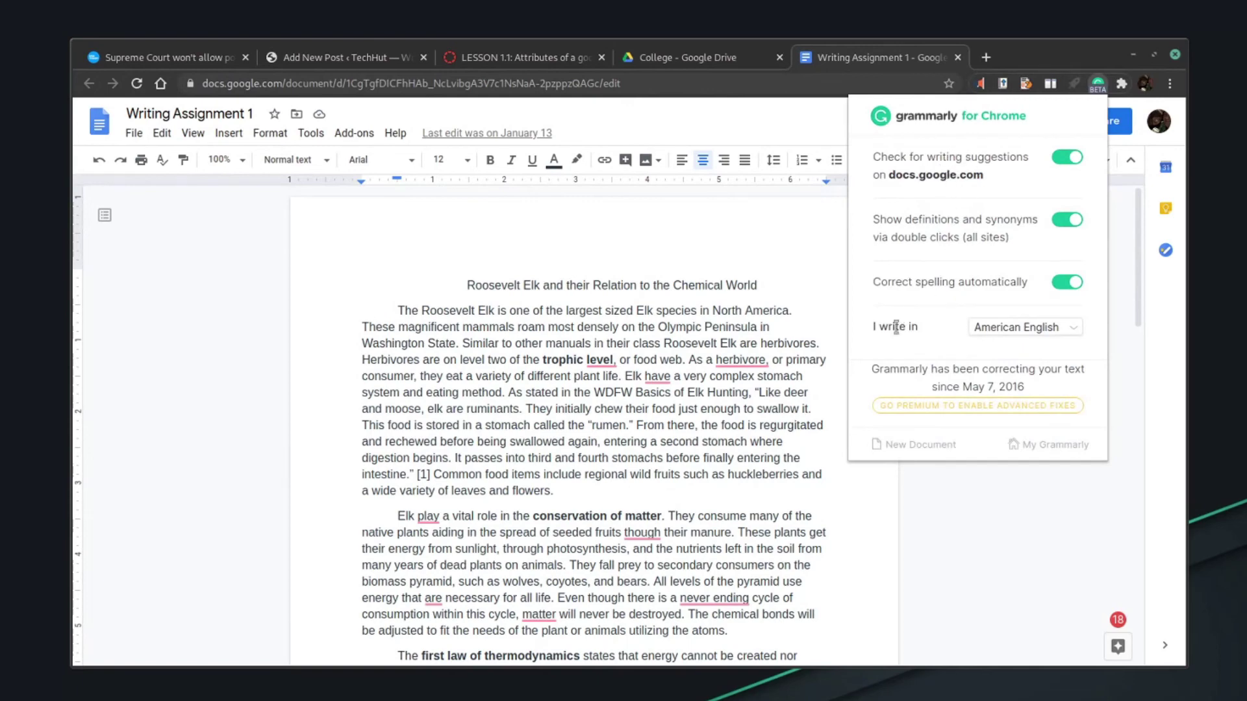
left_click(1037, 331)
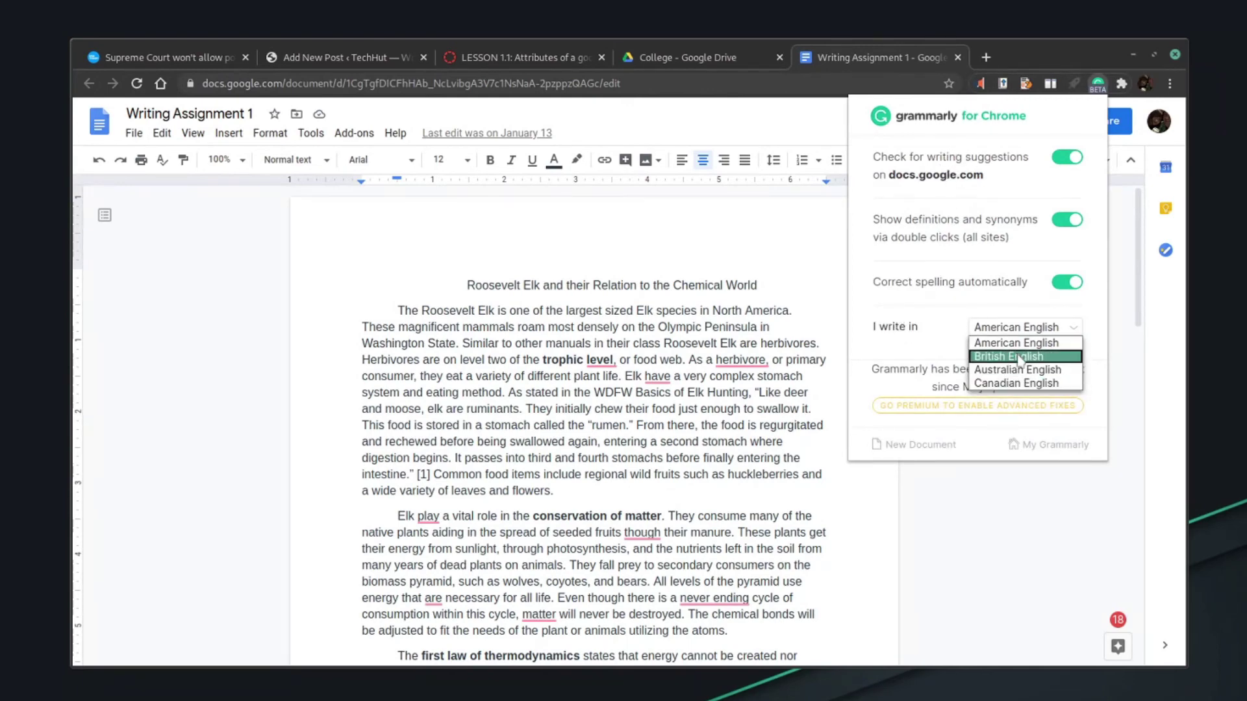
left_click(964, 316)
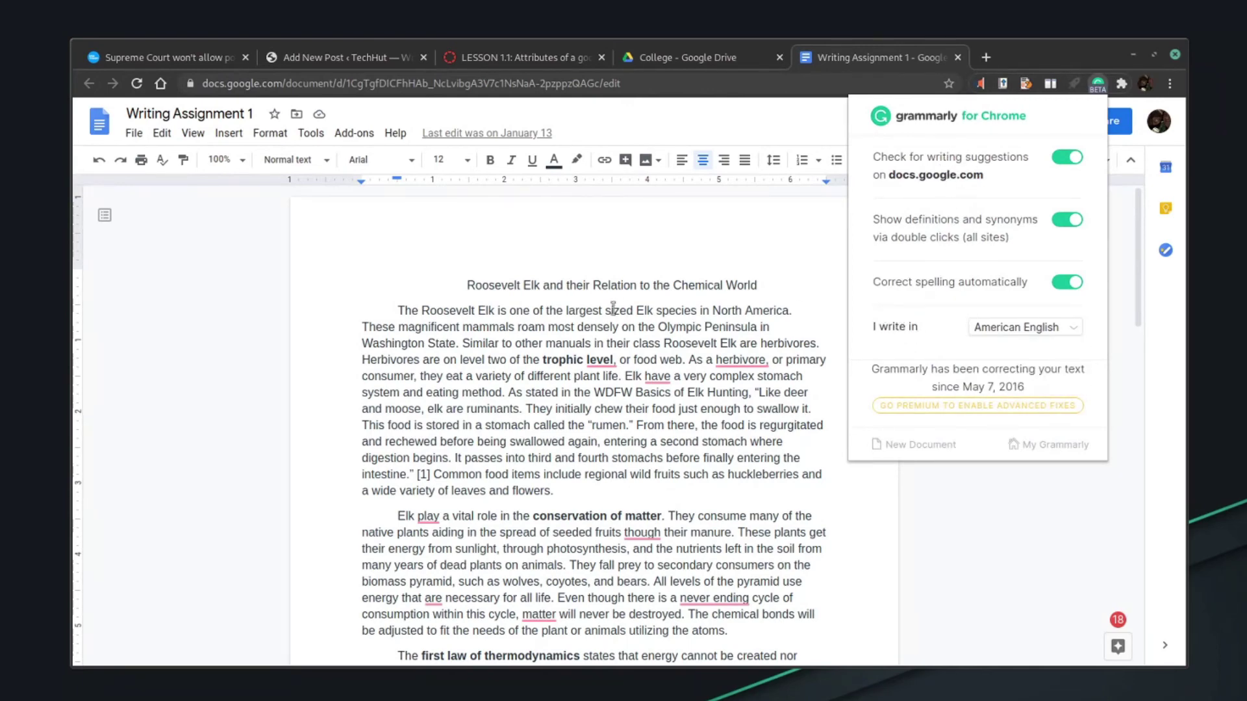
left_click(627, 235)
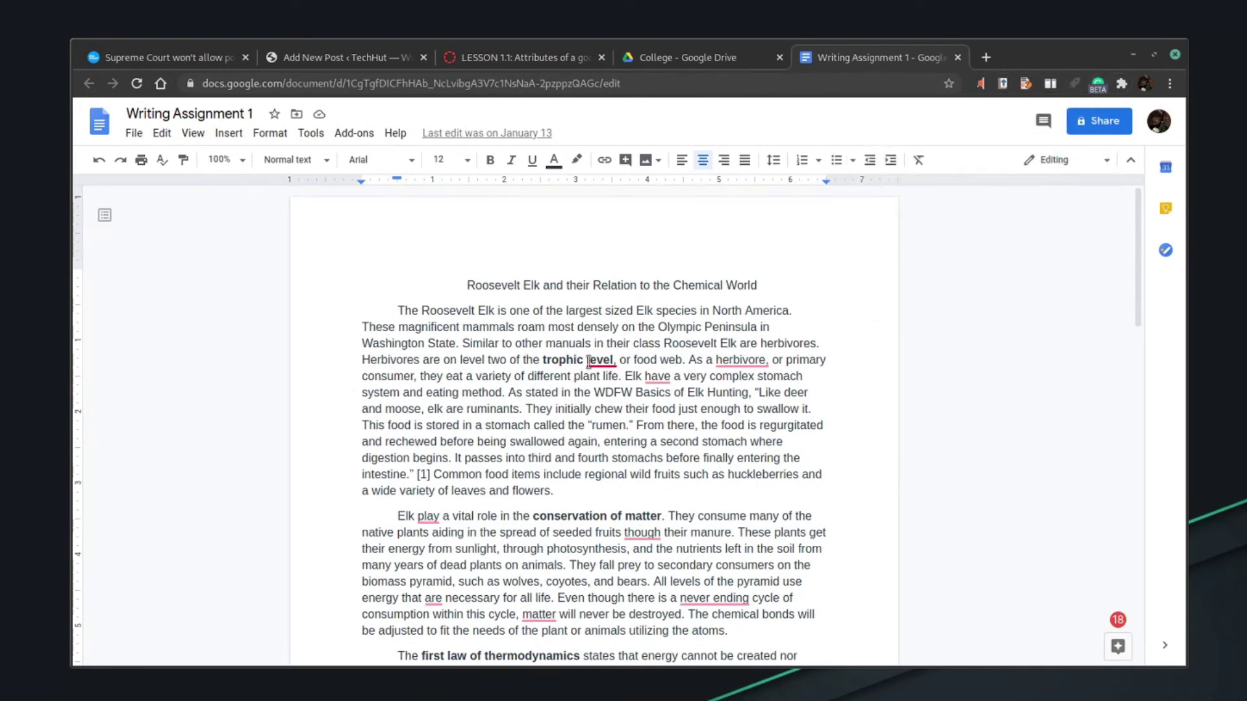
Accept Grammarly's fixes: drop the comma after 'trophic level' and hyphenate 'never-ending'
mouse_move(590, 363)
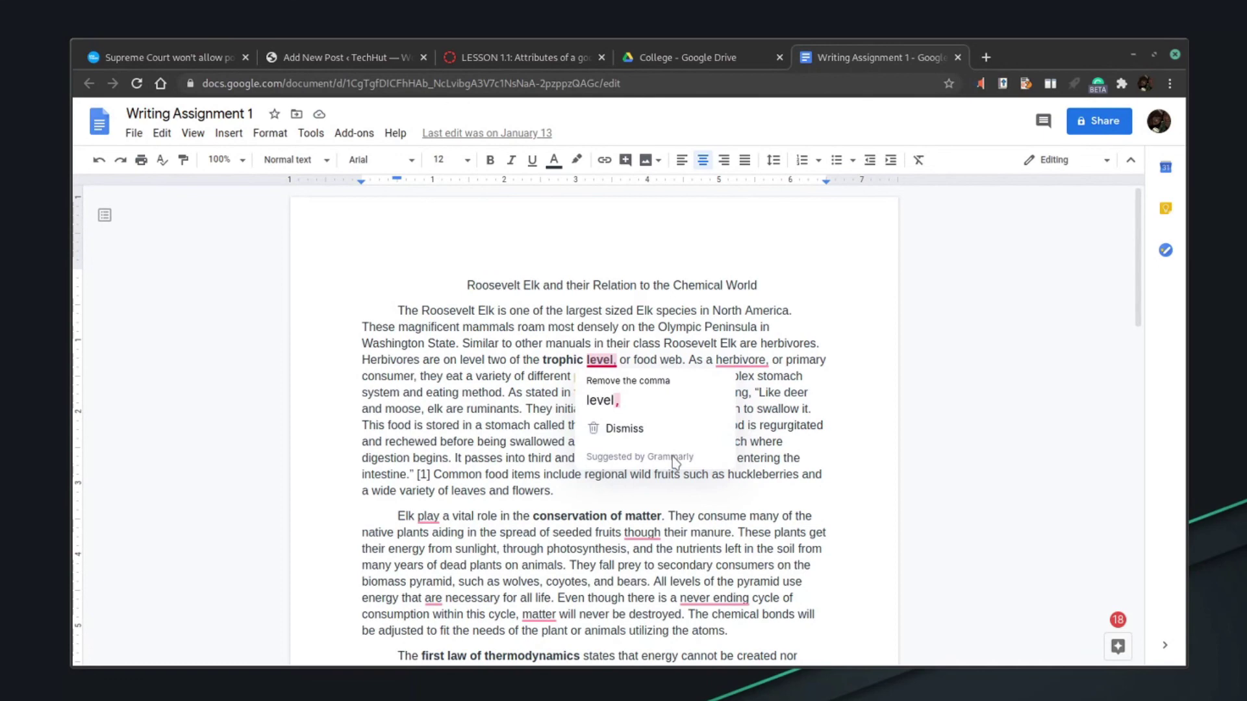
left_click(617, 401)
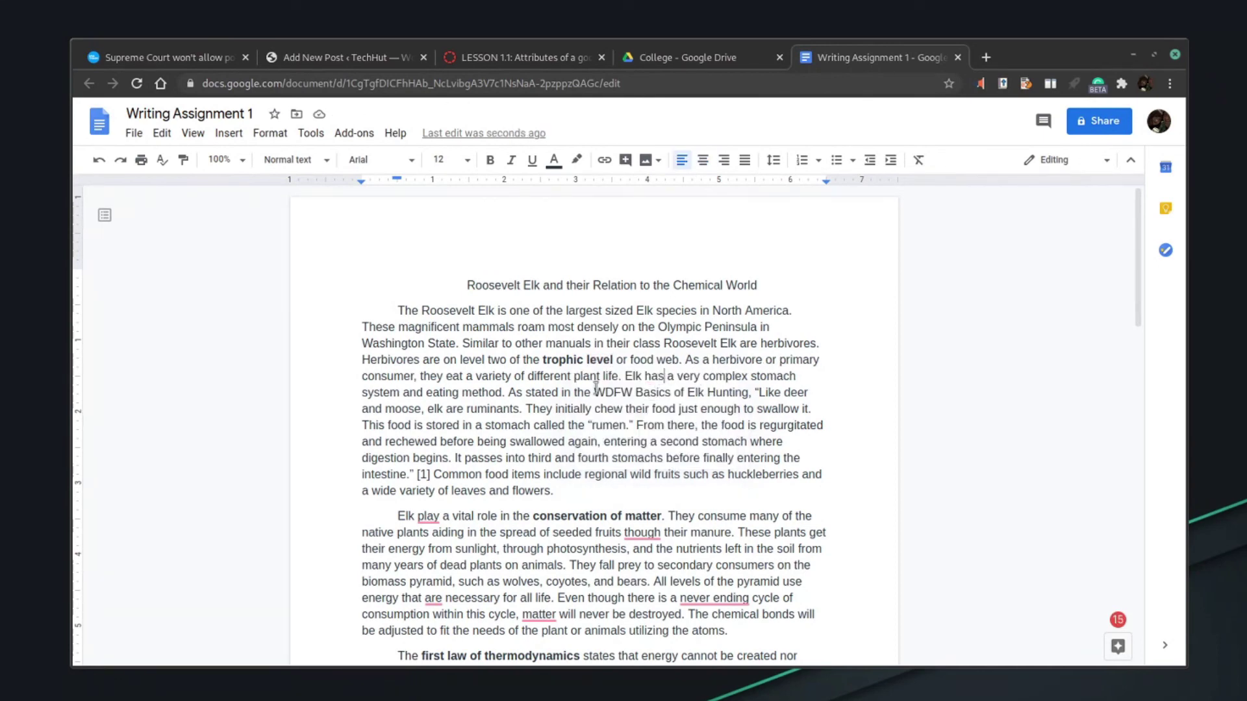
scroll(596, 394, "down", 1)
scroll(596, 394, "down", 2)
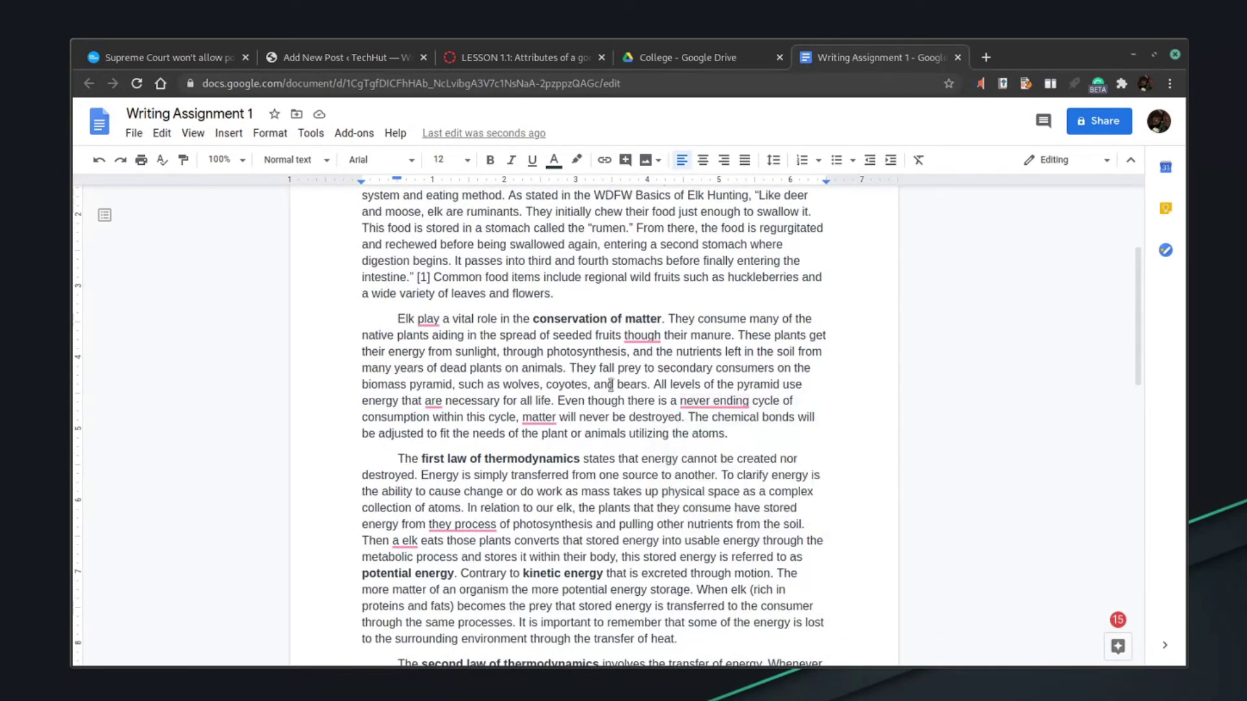
left_click(695, 438)
scroll(609, 434, "up", 2)
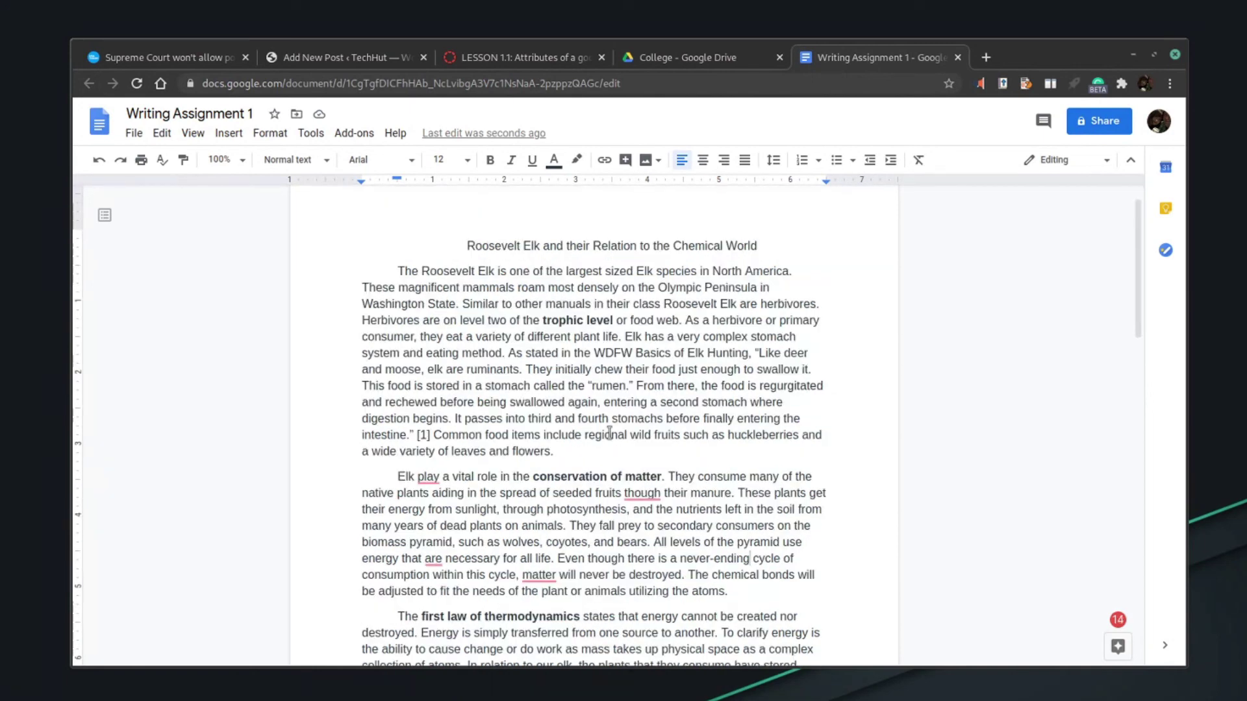